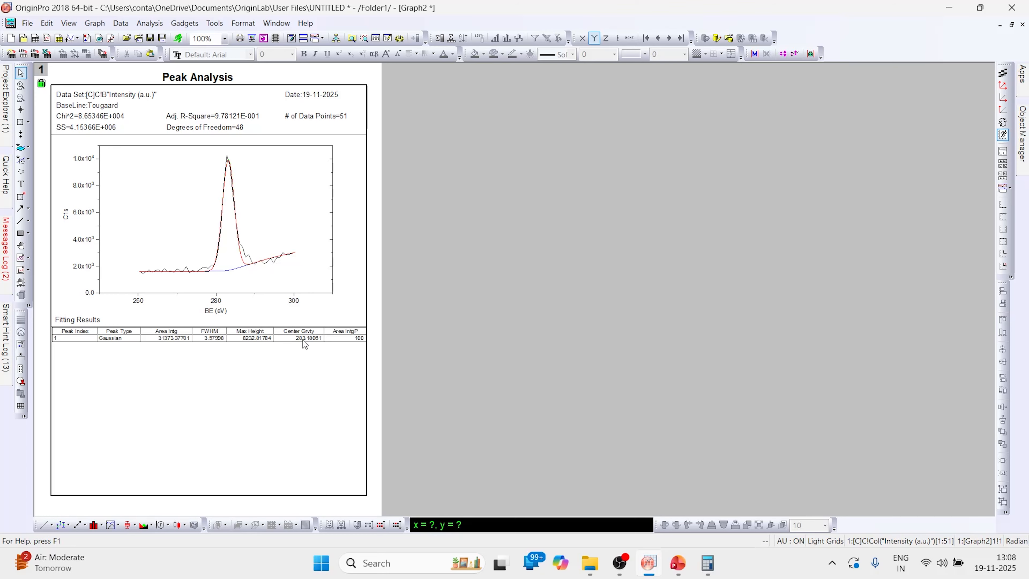
Step: Open the C 1s Gaussian fit results as Table1, showing centre 283.18061 and FWHM 3.57998
double_click(303, 339)
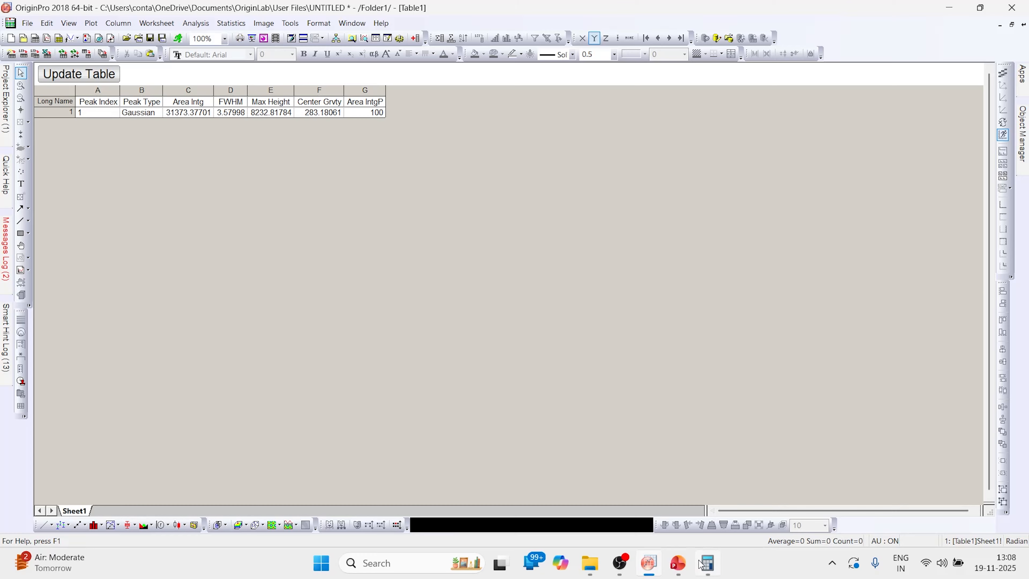
Step: Enter the reference binding energy 284.8 in Windows Calculator
click(726, 486)
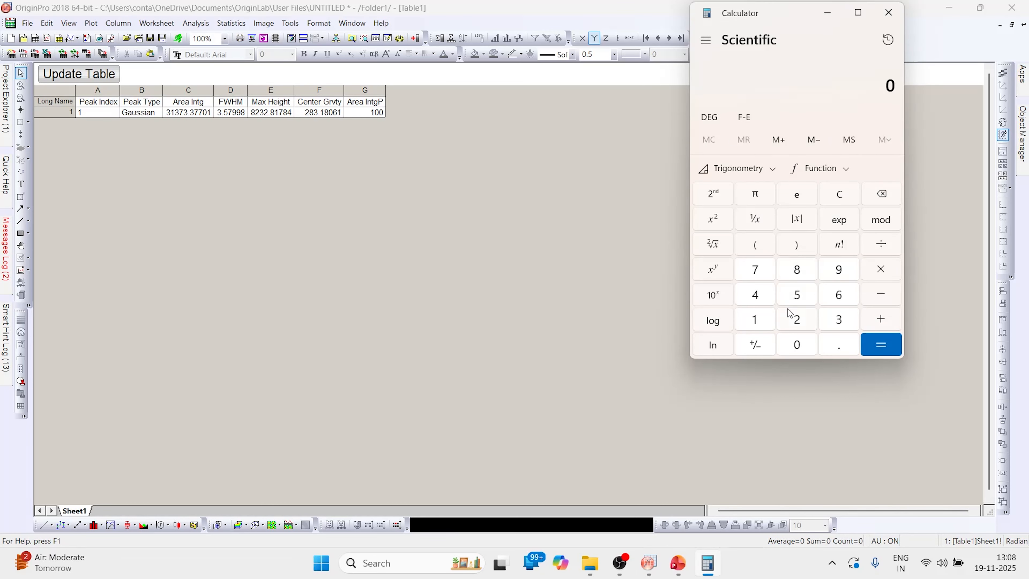
click(797, 321)
click(797, 271)
click(756, 295)
click(842, 348)
click(806, 272)
Step: Subtract the measured 283.2 to get the 1.6 eV shift, then return to Origin
click(876, 297)
click(799, 325)
click(801, 275)
click(838, 322)
click(830, 346)
click(797, 323)
click(872, 341)
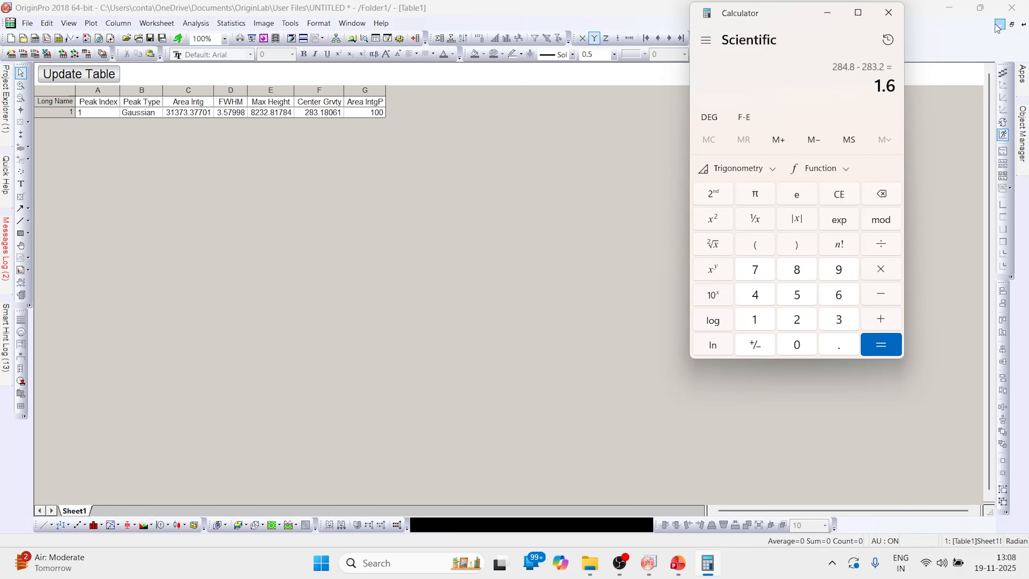
click(1012, 24)
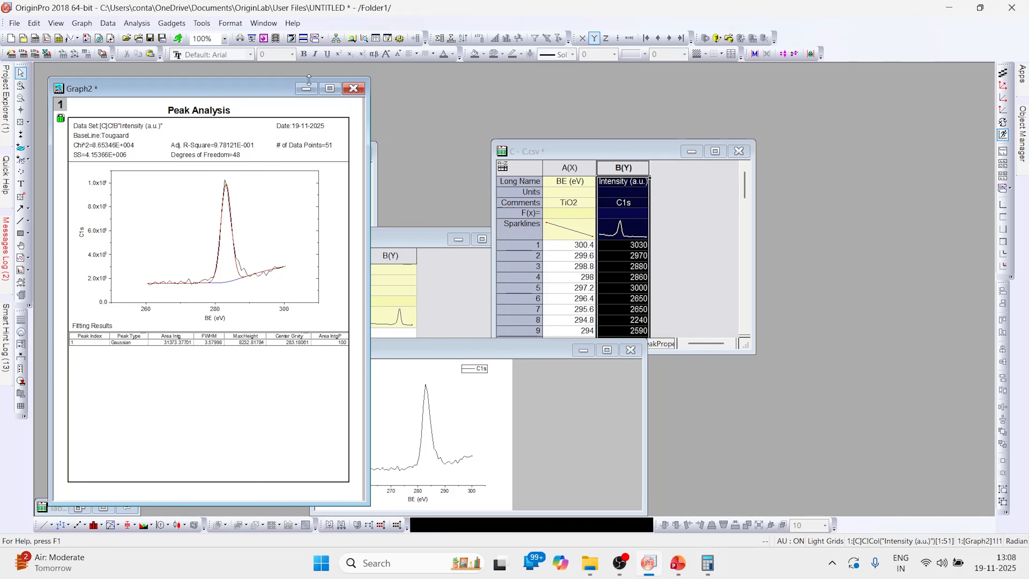
Step: Maximize the TiO2survey sheet and name columns A 'BE (eV)' and B 'Intensity (a.u.)'
click(305, 92)
click(204, 84)
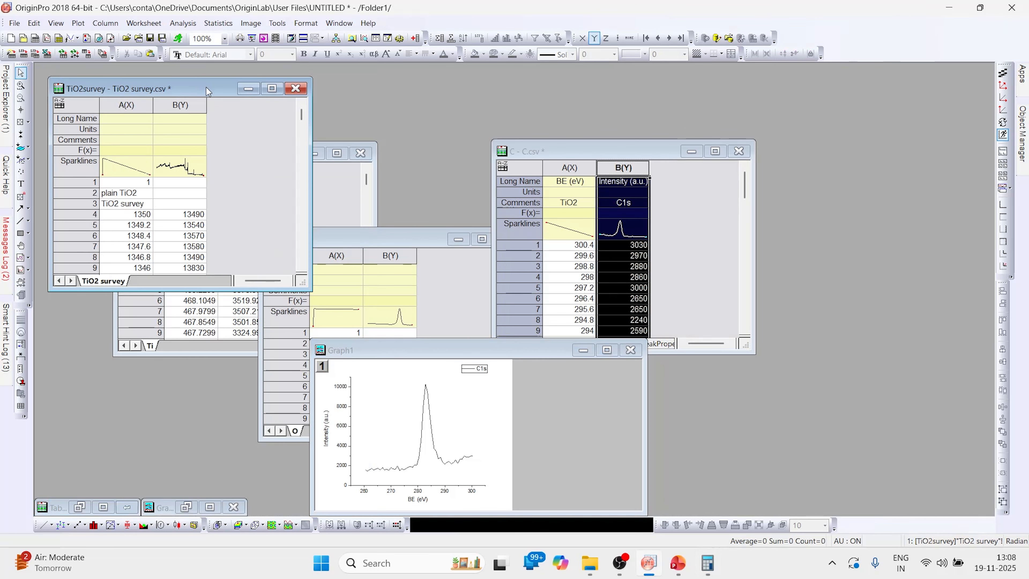
click(272, 89)
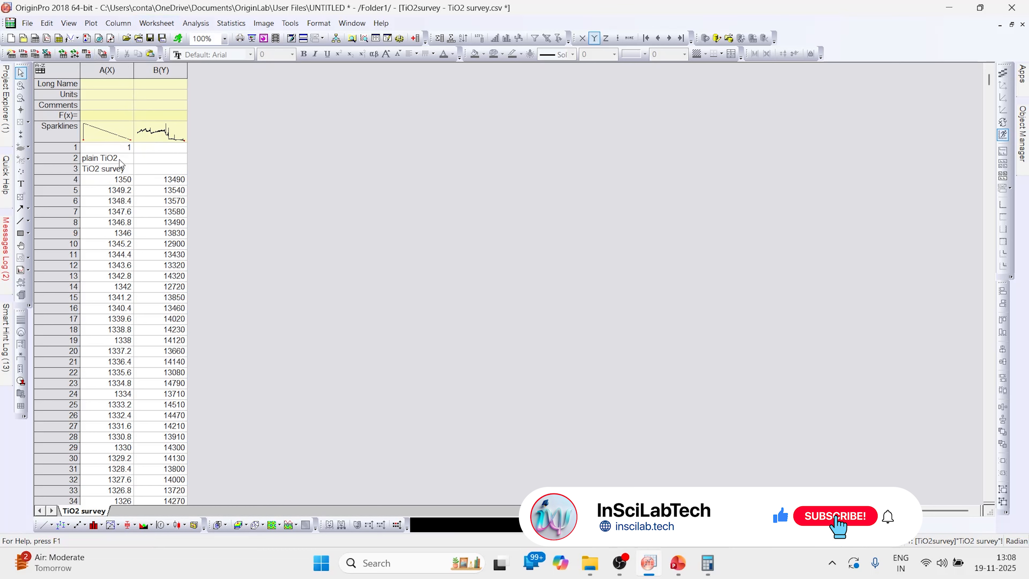
click(122, 84)
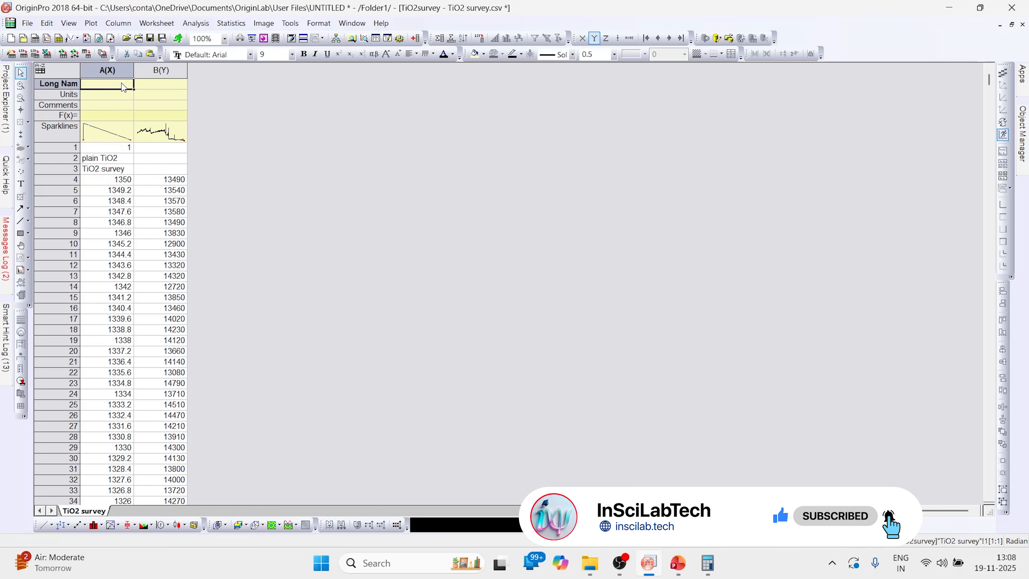
text(BE)
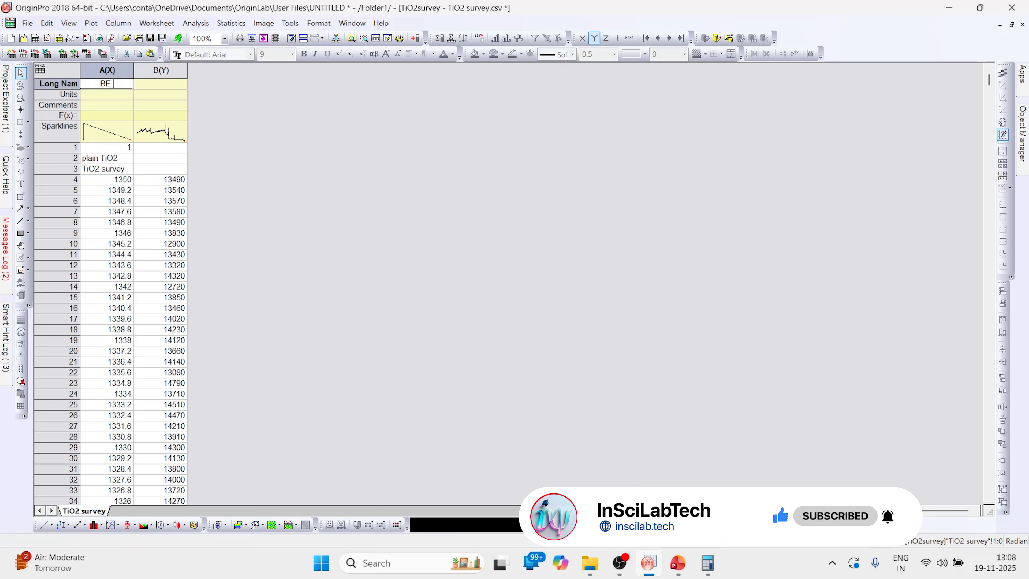
text( (eV))
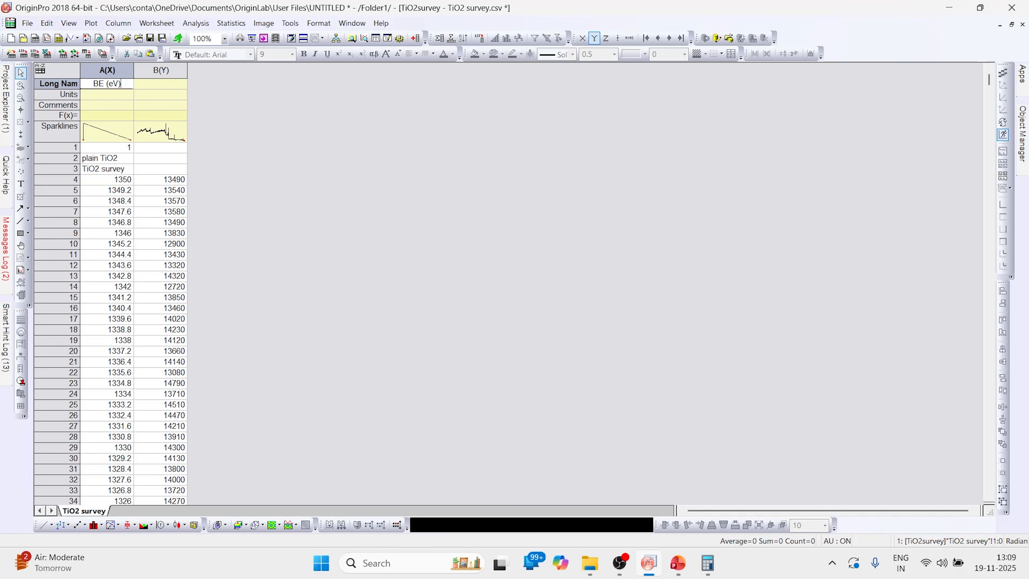
click(160, 84)
text(Int)
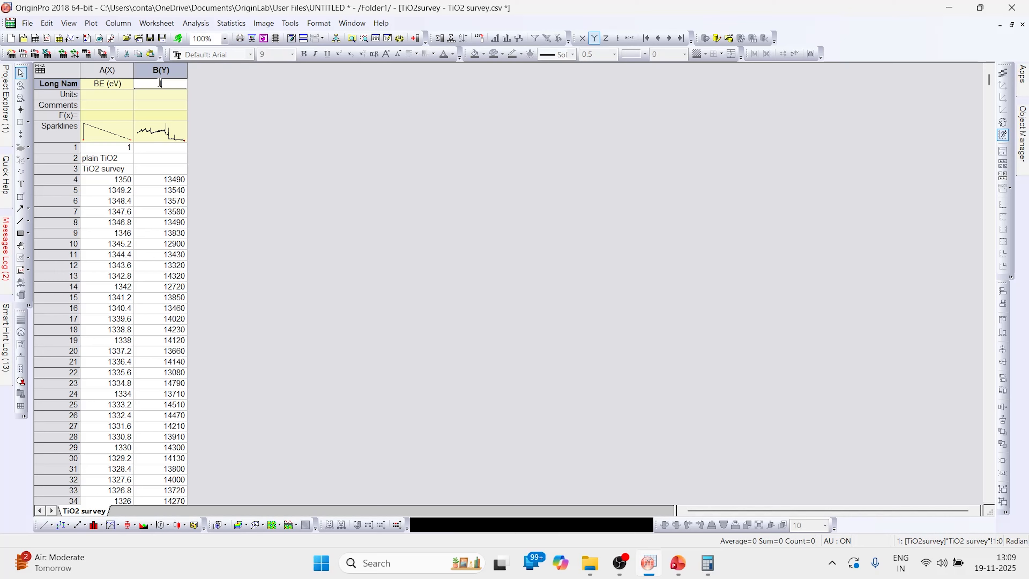
text(ensity (a.u.))
Step: Move the notes 'plain TiO2' and 'TiO2 survey' into the Comments of columns A and B
click(106, 157)
key(Delete)
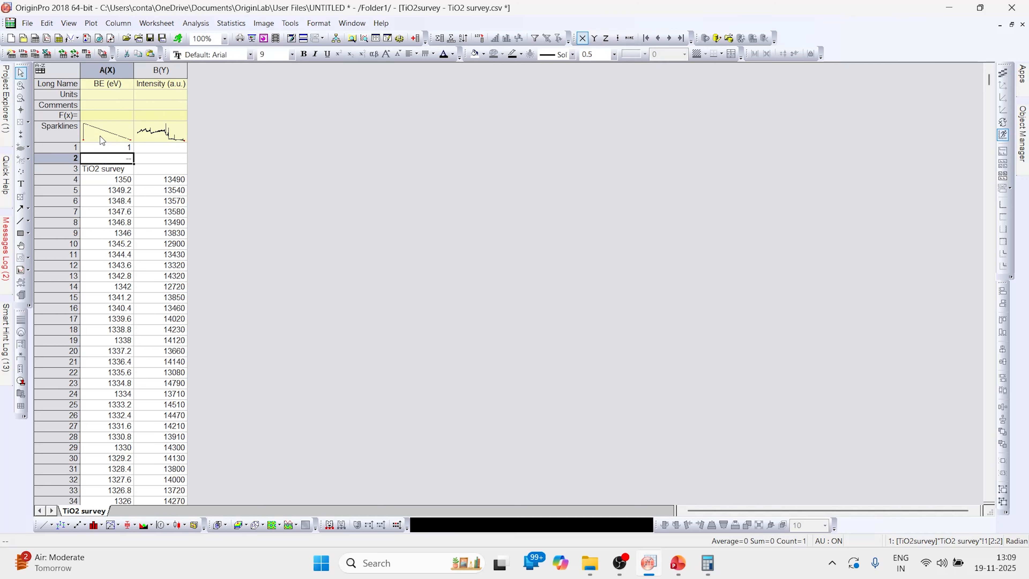
click(97, 105)
text(plain TiO2)
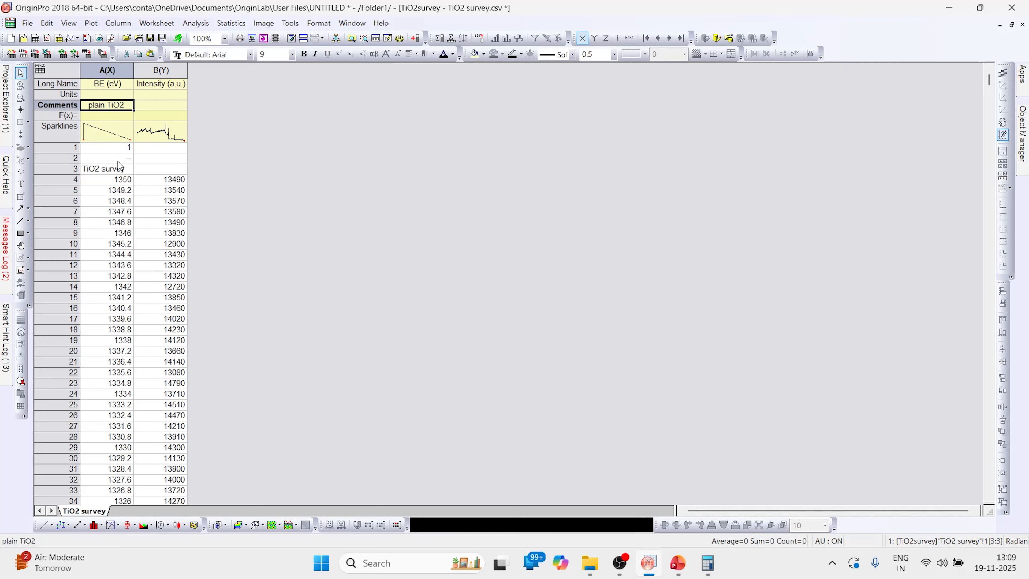
click(113, 169)
key(Delete)
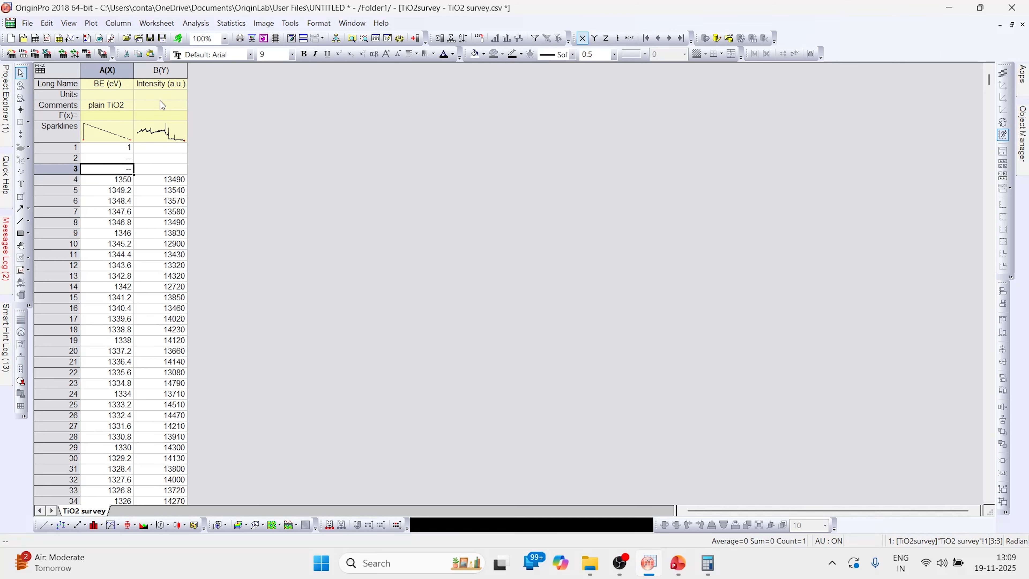
click(161, 105)
text(TiO2 survey)
Step: Delete the first three non-data rows of the sheet
drag(117, 149, 163, 174)
right_click(162, 170)
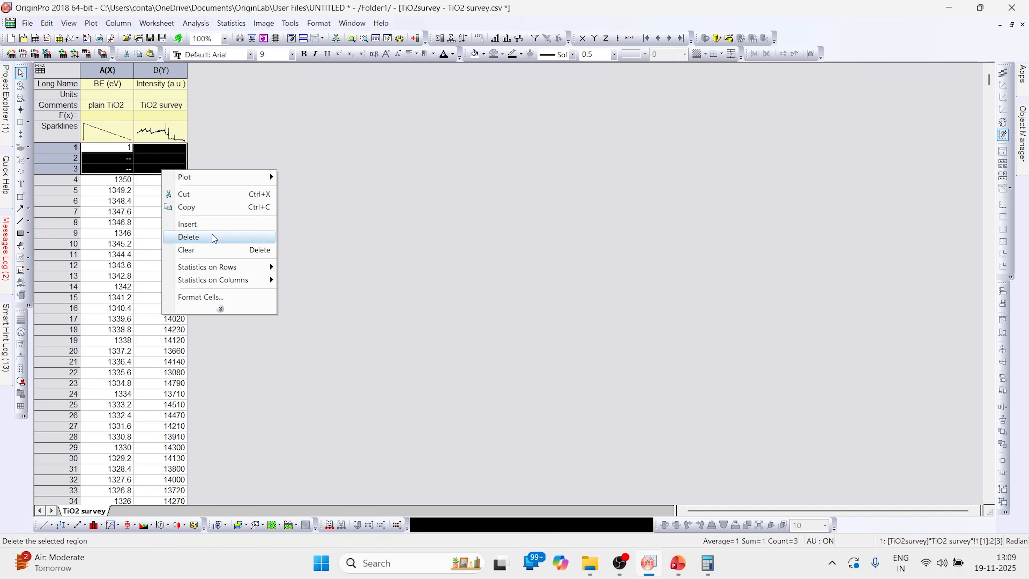
click(207, 238)
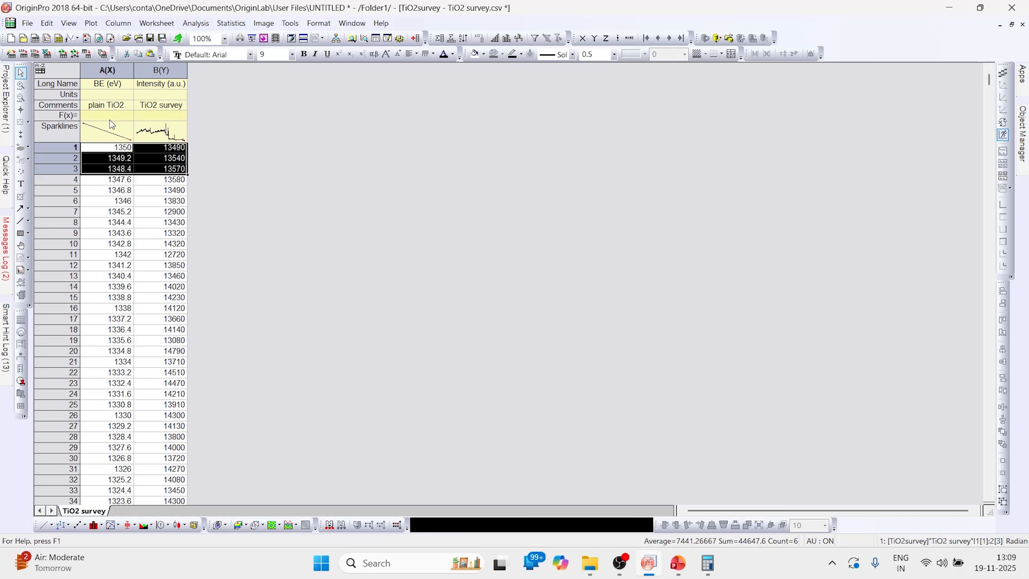
Step: Add columns C and D and copy column A and B data and header labels into them
double_click(416, 38)
drag(124, 68, 141, 70)
drag(210, 70, 242, 71)
key(ctrl+v)
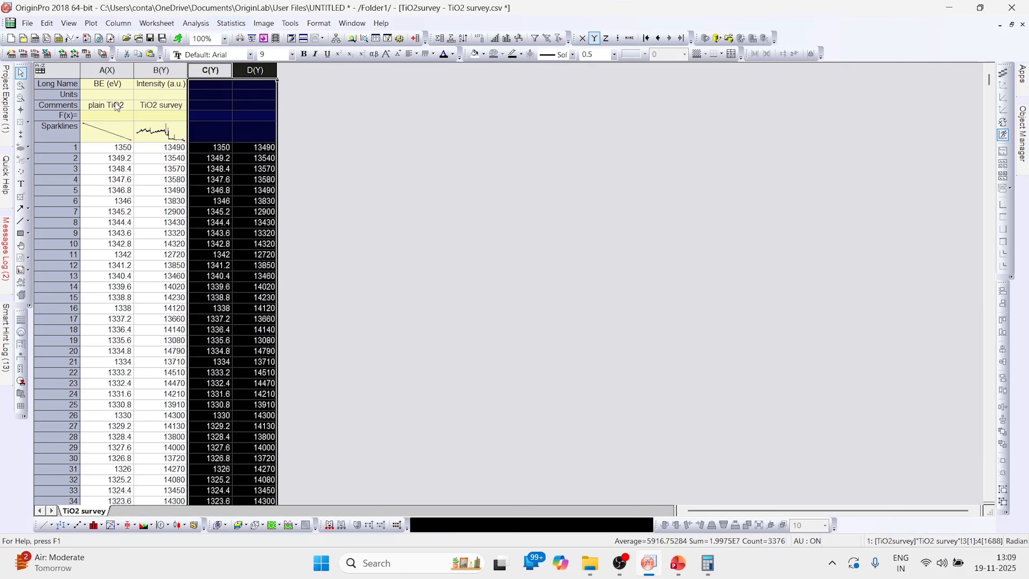
drag(105, 85, 159, 106)
key(ctrl+c)
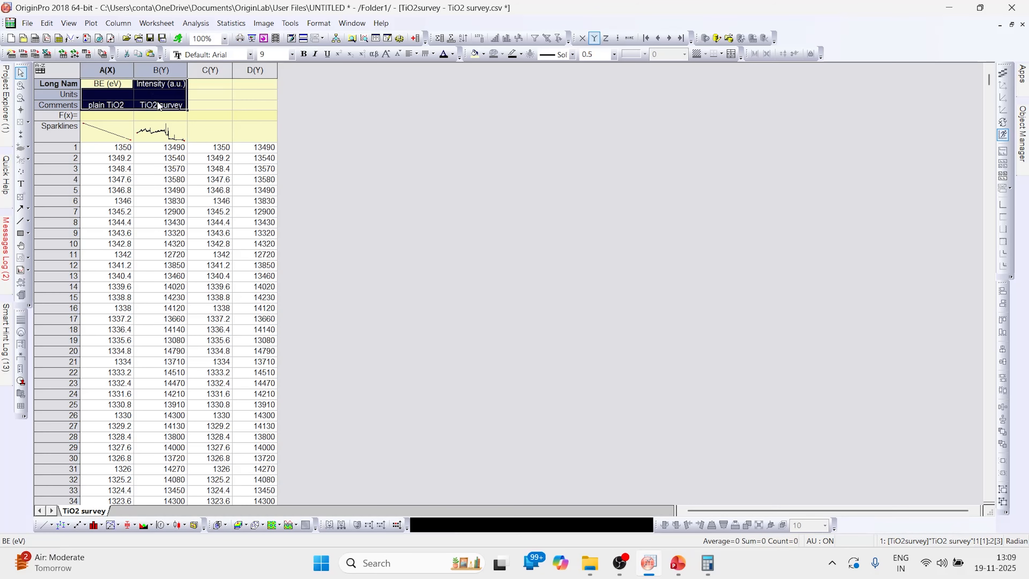
key(Delete)
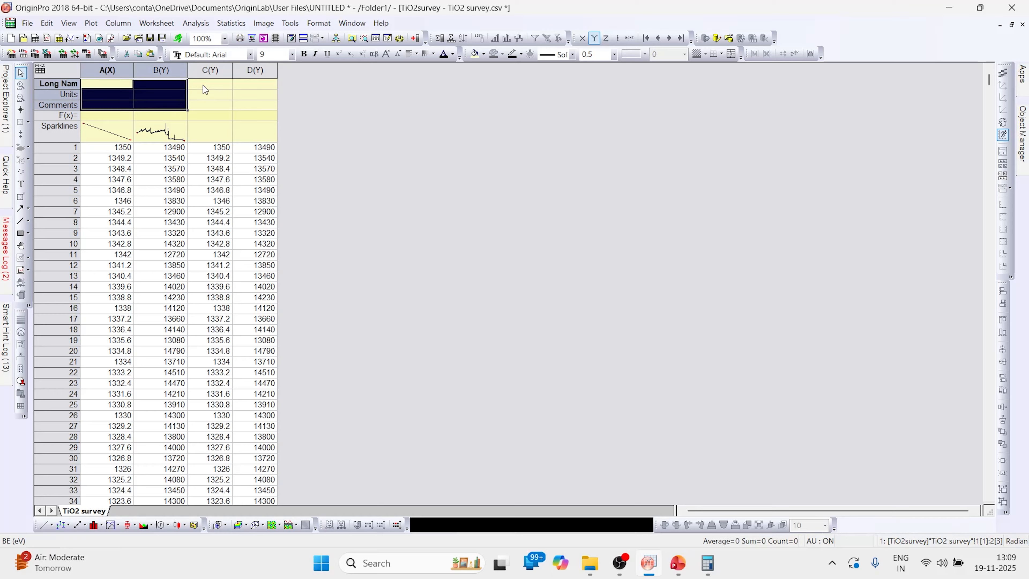
key(ctrl+z)
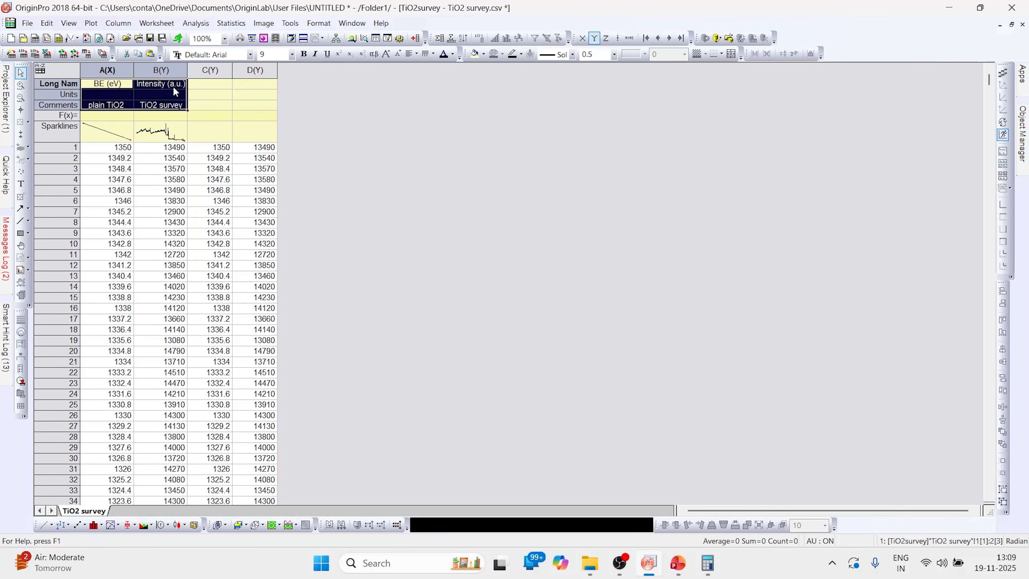
click(209, 83)
key(ctrl+v)
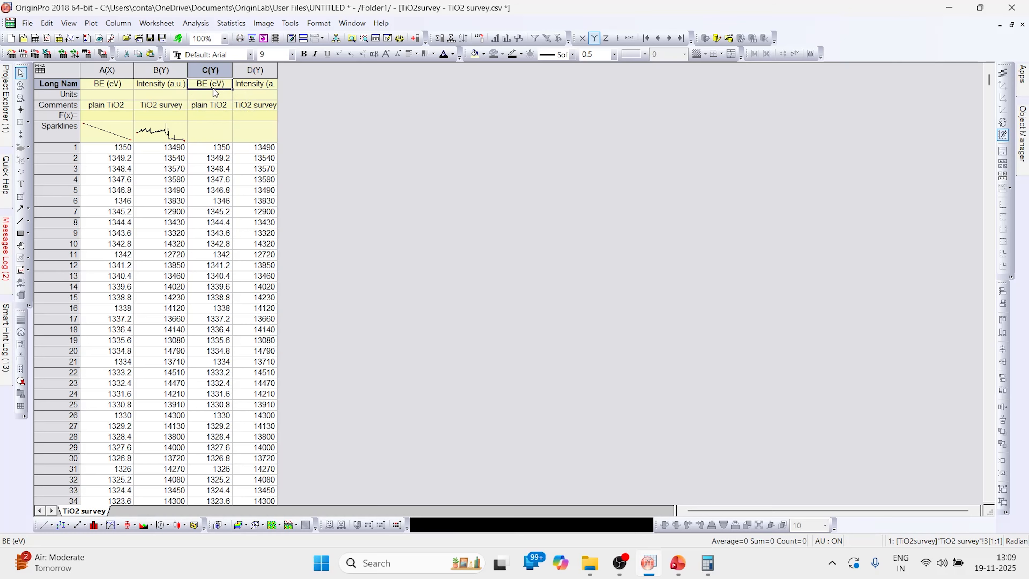
Step: Make column C an X column with formula C+1.6, then select columns C and D
click(209, 69)
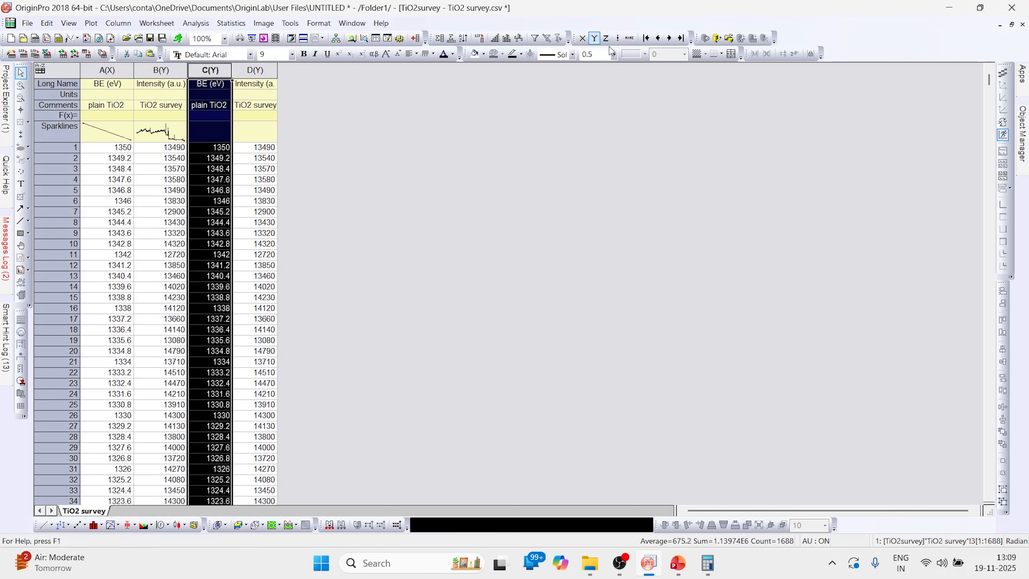
click(582, 38)
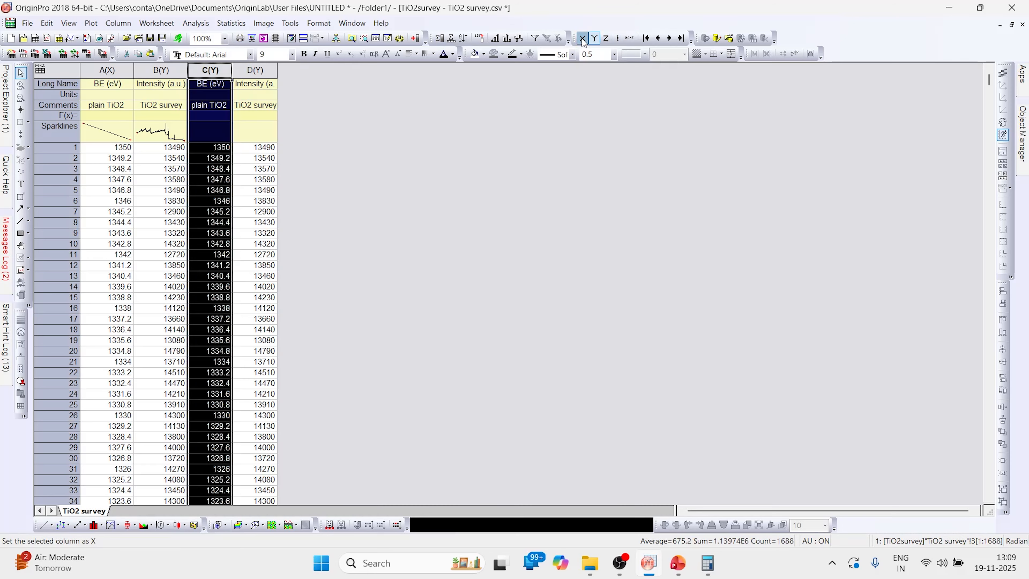
click(255, 125)
click(213, 116)
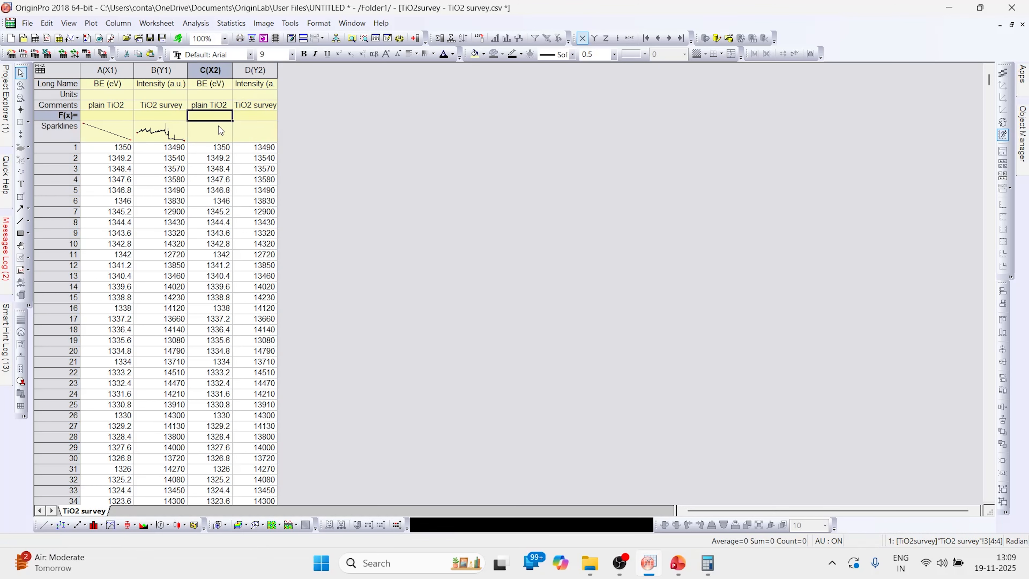
text(C+1.6)
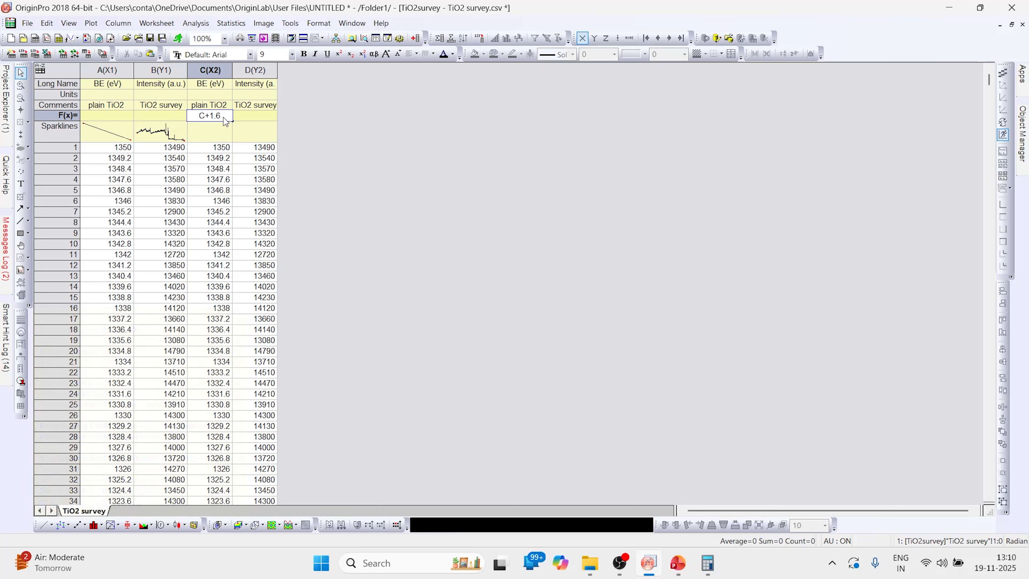
click(231, 129)
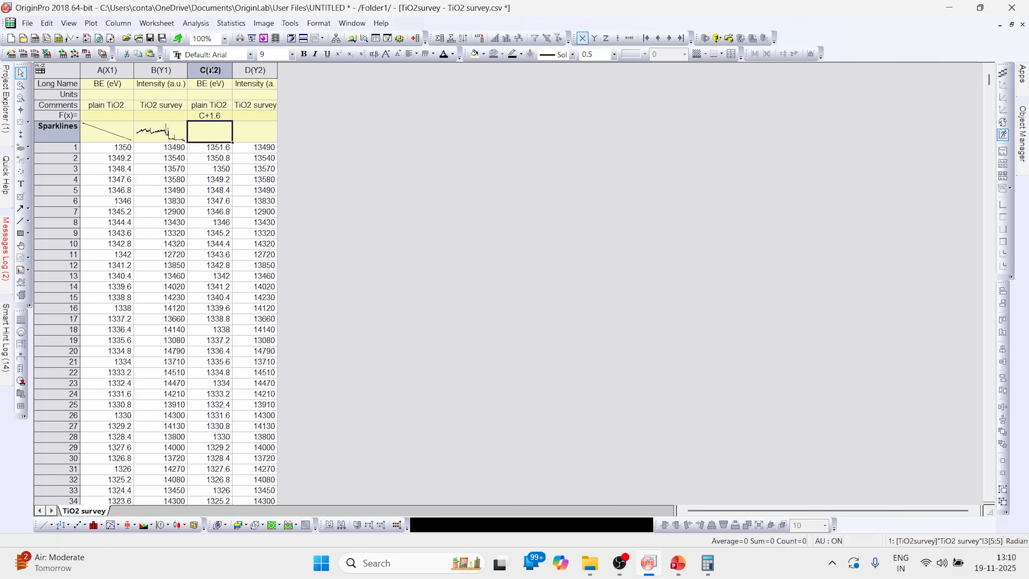
drag(210, 69, 255, 70)
Step: Plot columns C and D as a line graph with the BE axis running 1400 to 0
click(39, 524)
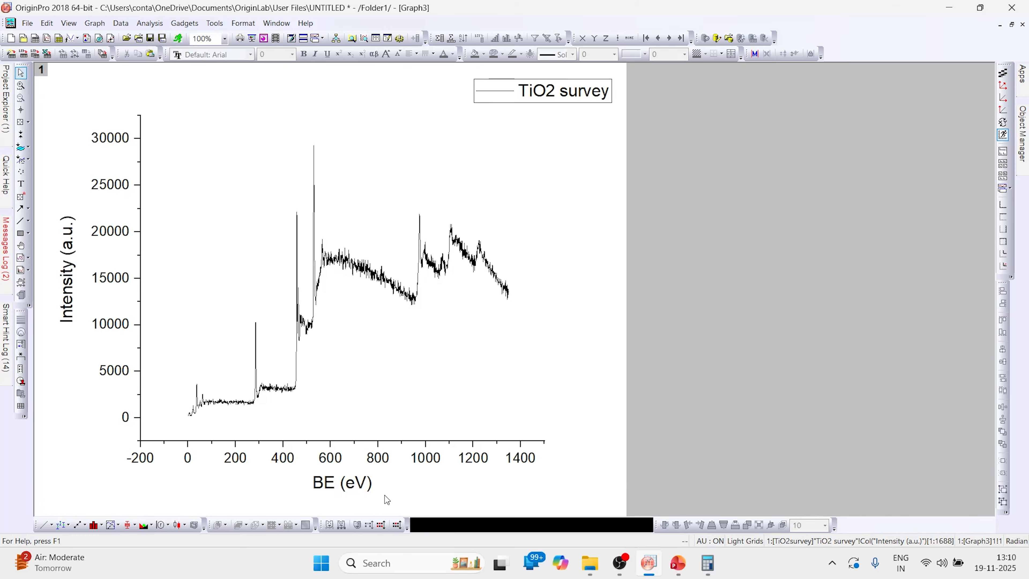
click(428, 459)
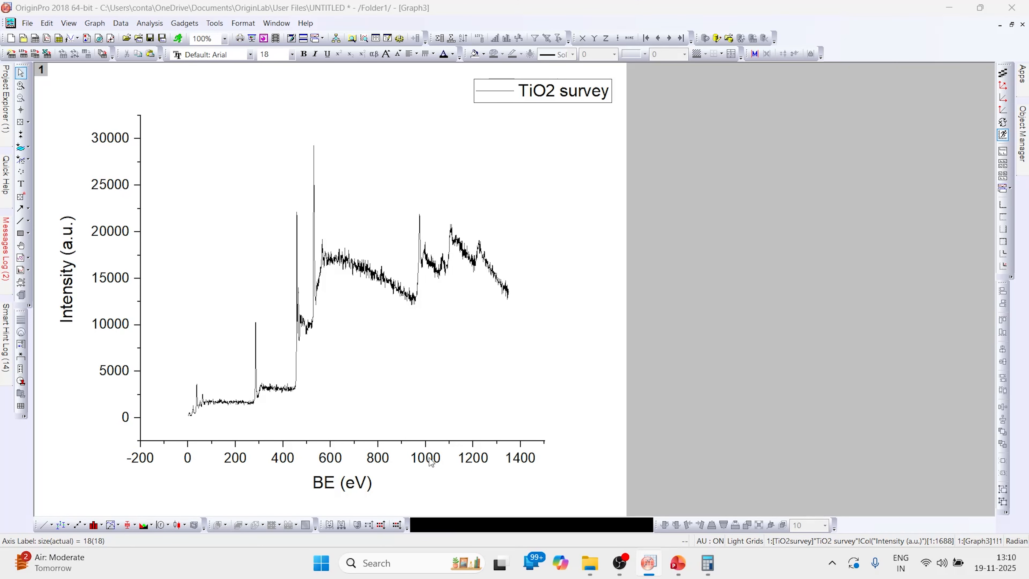
double_click(430, 462)
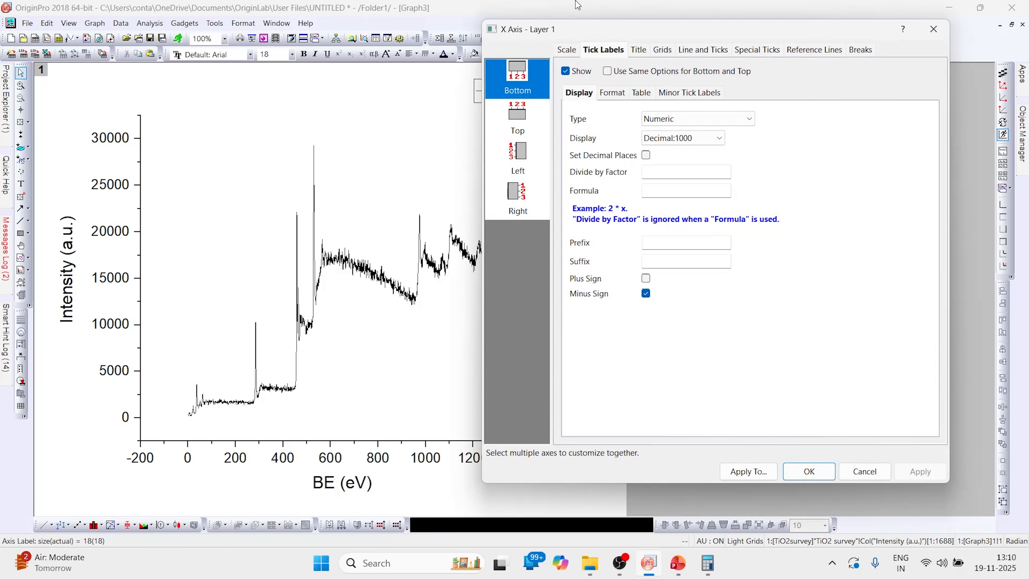
click(569, 53)
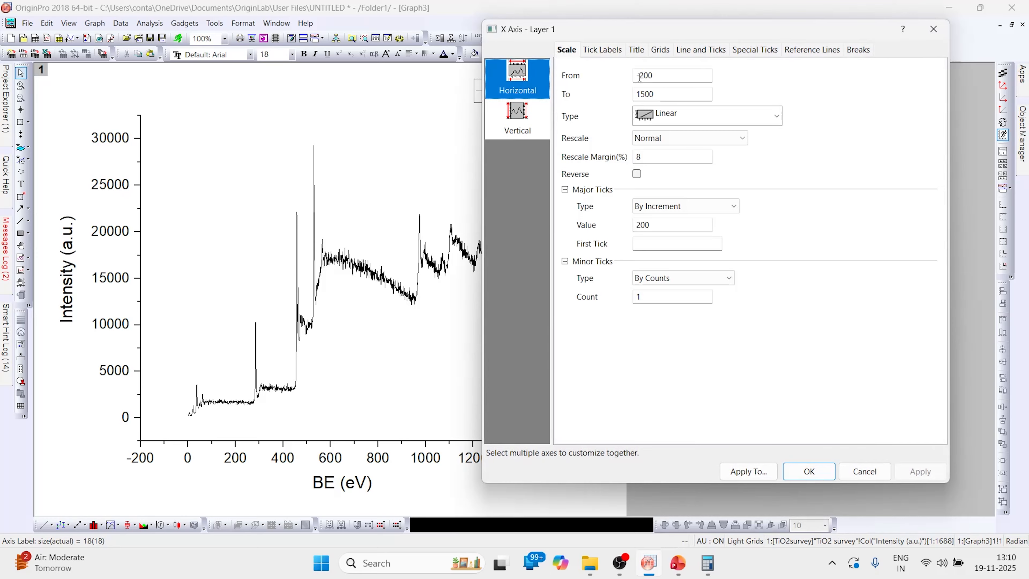
double_click(664, 73)
text(1400)
key(Tab)
text(0)
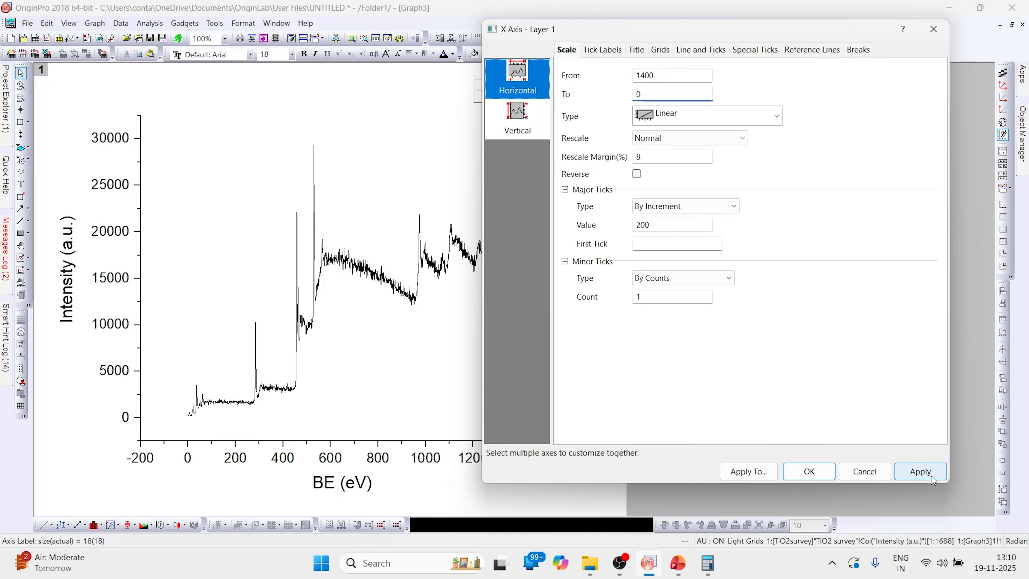
click(920, 471)
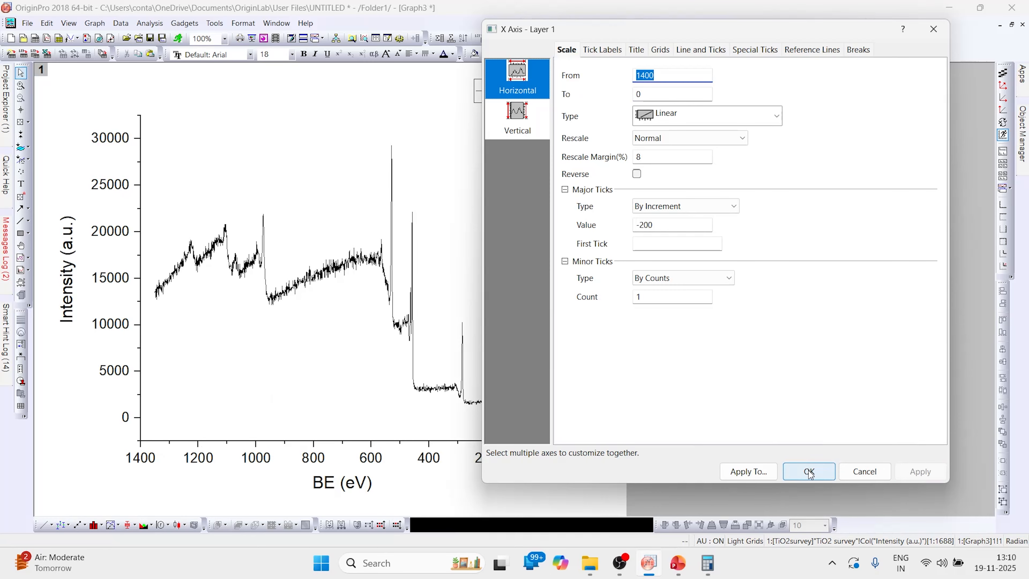
Step: Show the top axis line with no major or minor ticks
click(701, 49)
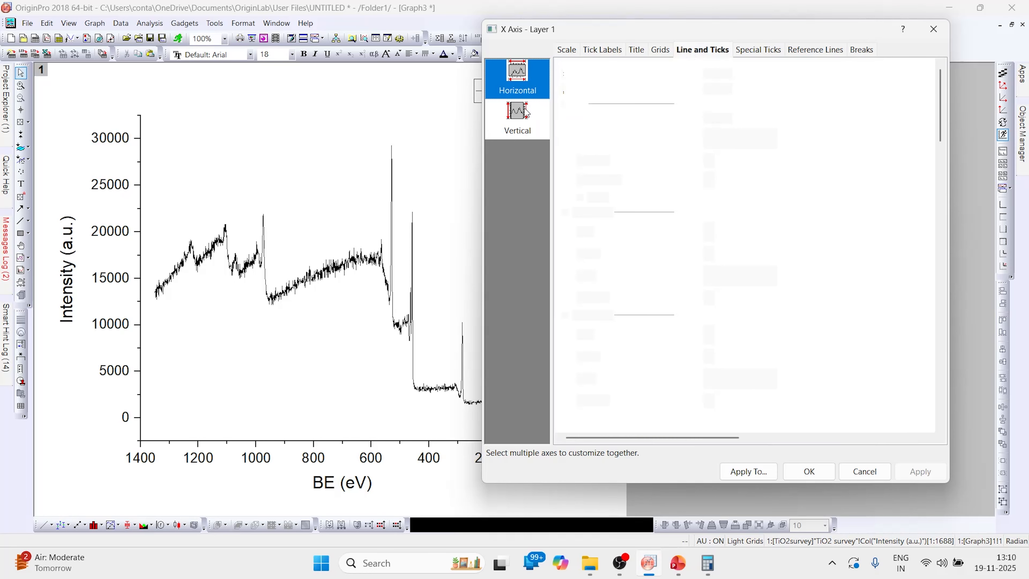
click(517, 117)
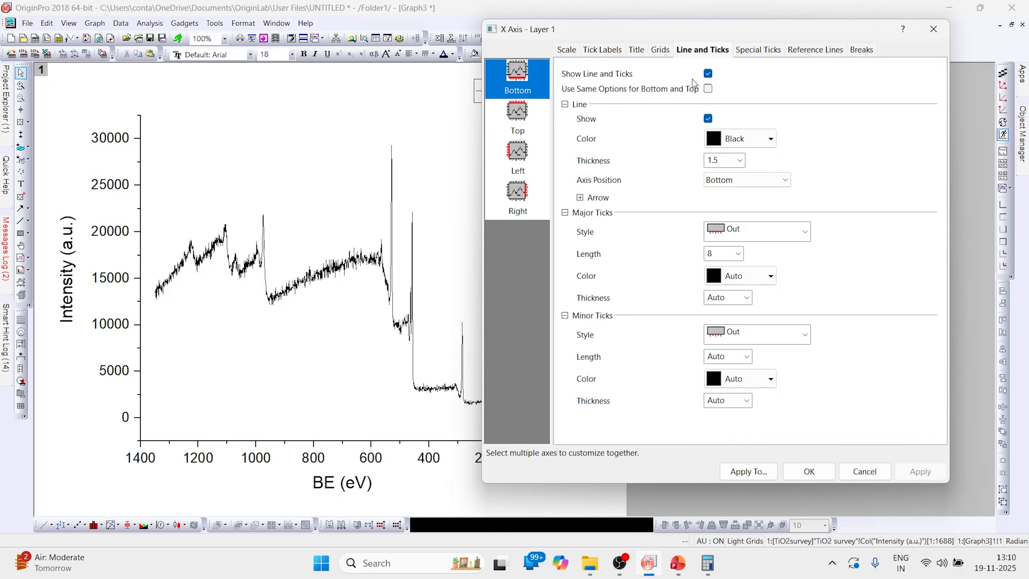
click(708, 74)
click(754, 232)
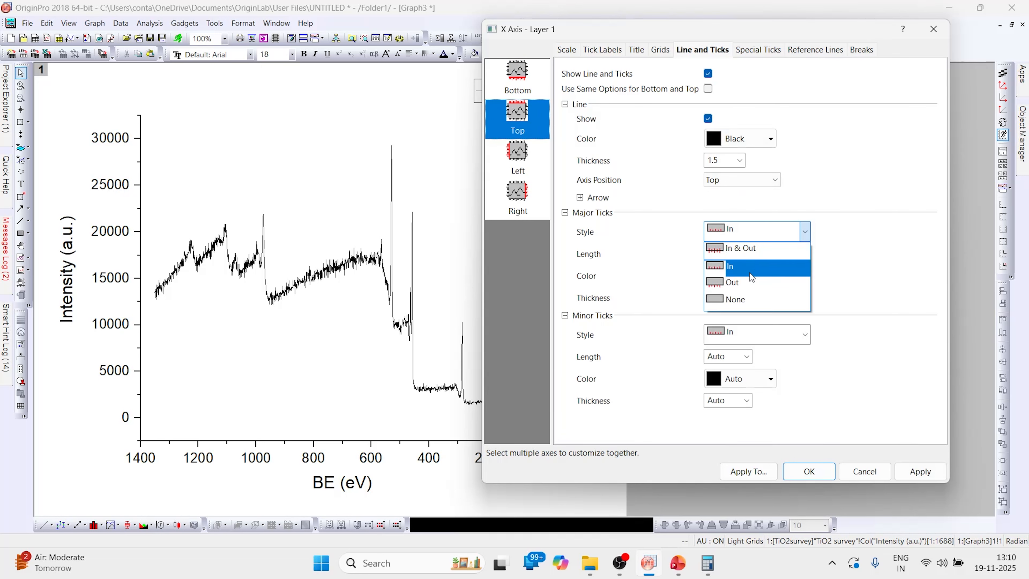
click(741, 308)
click(736, 336)
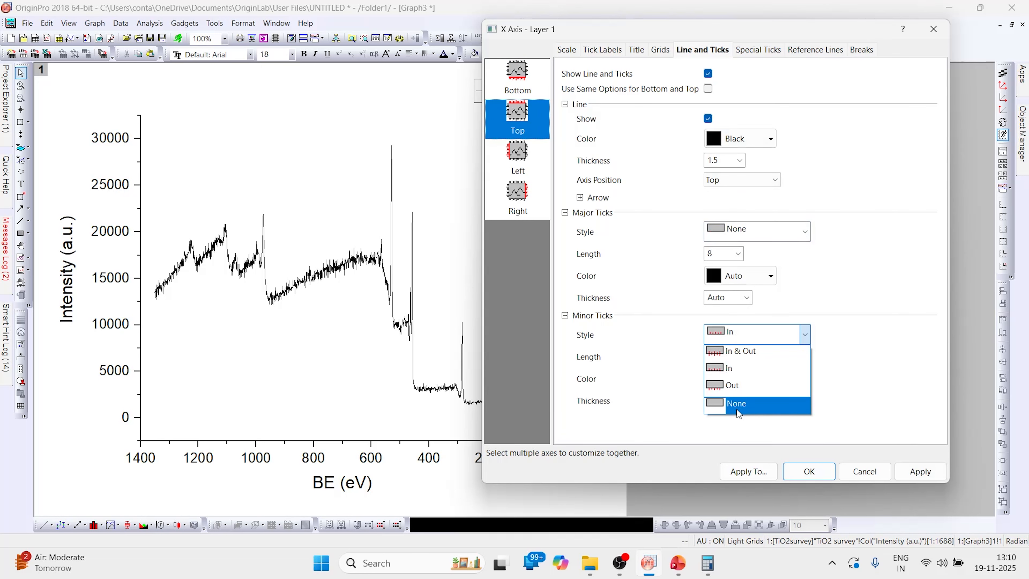
click(741, 407)
click(920, 472)
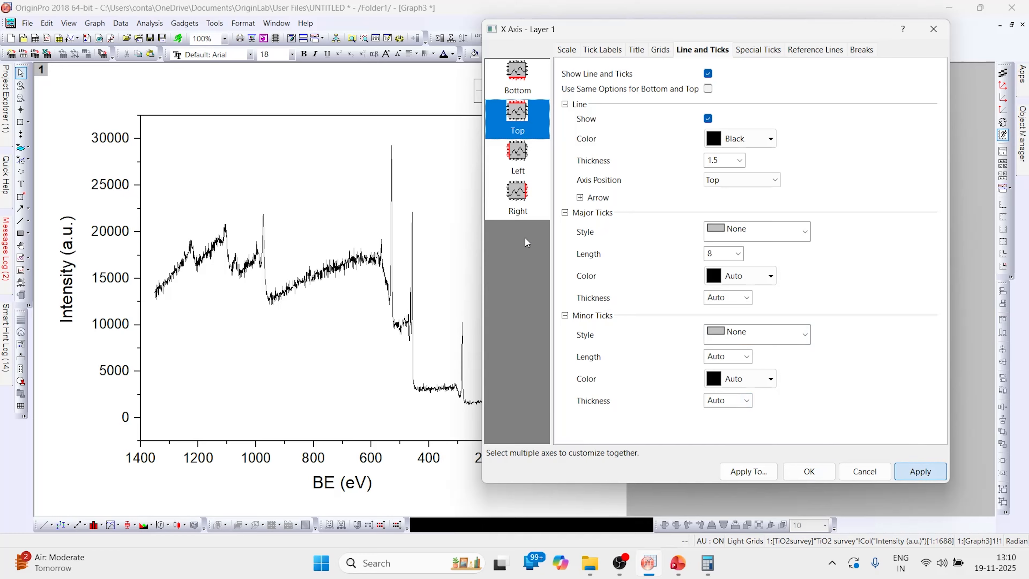
Step: Show the right axis line with no major or minor ticks
click(517, 198)
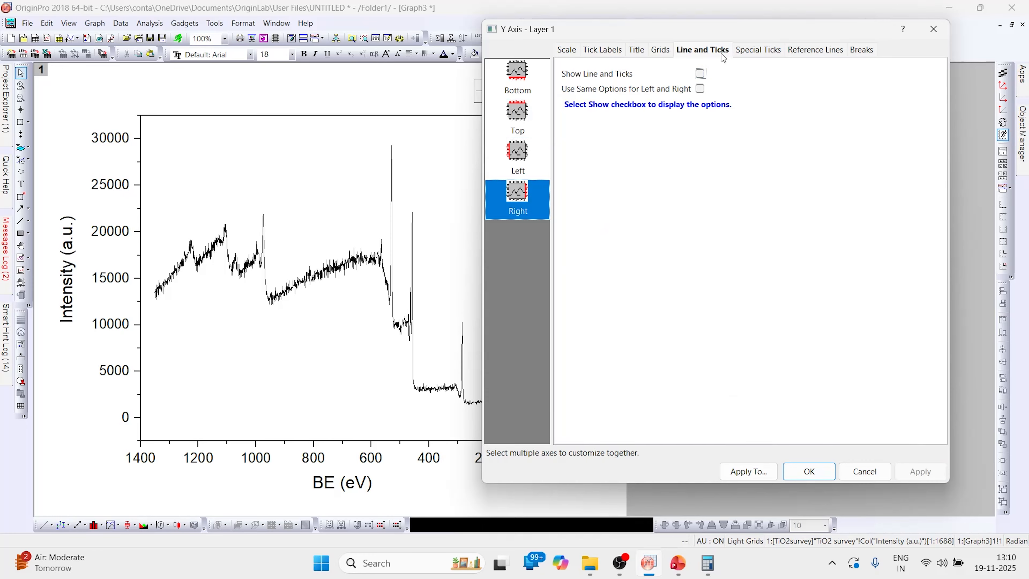
click(700, 74)
click(749, 234)
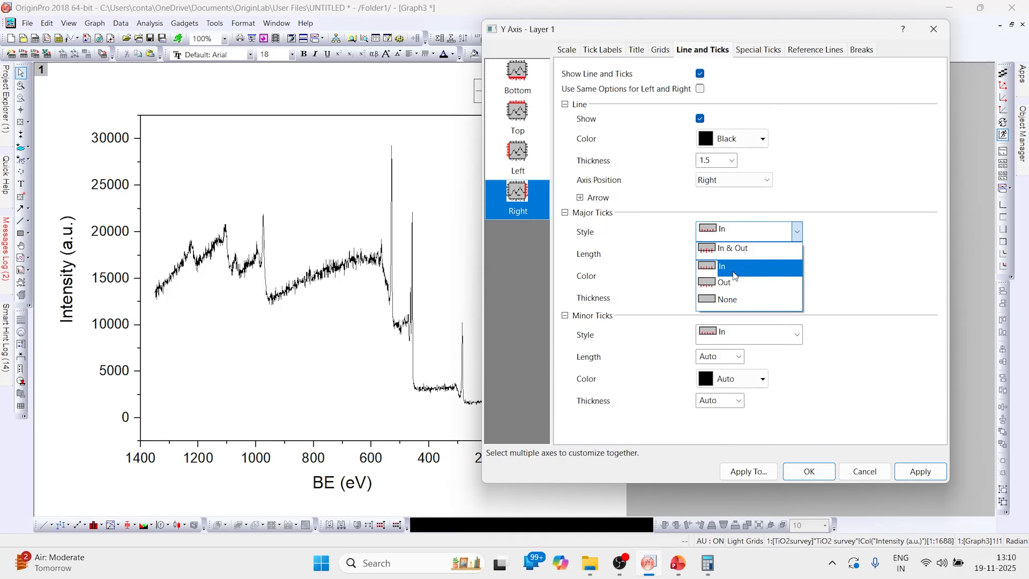
click(732, 302)
click(733, 333)
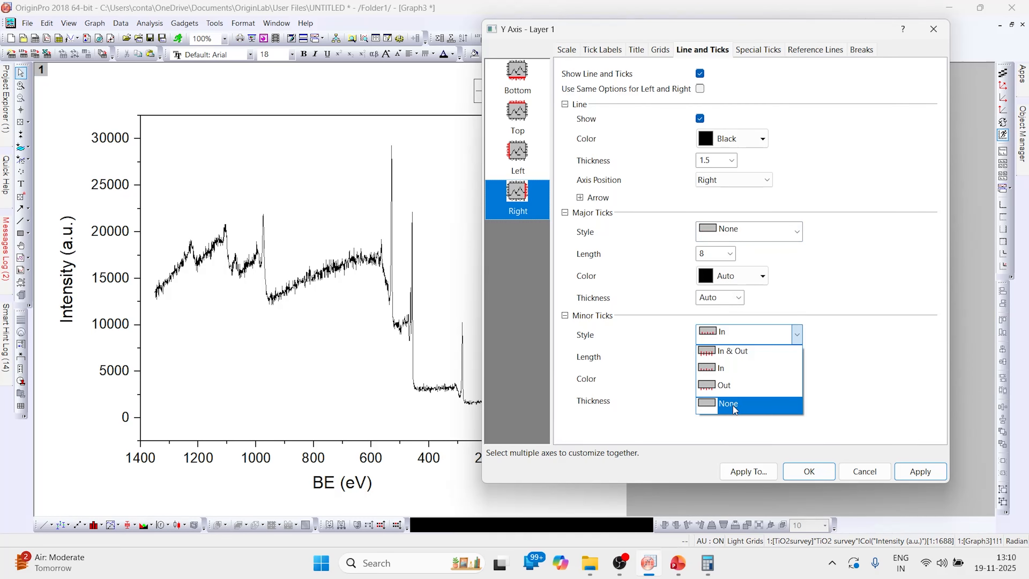
click(730, 403)
click(916, 471)
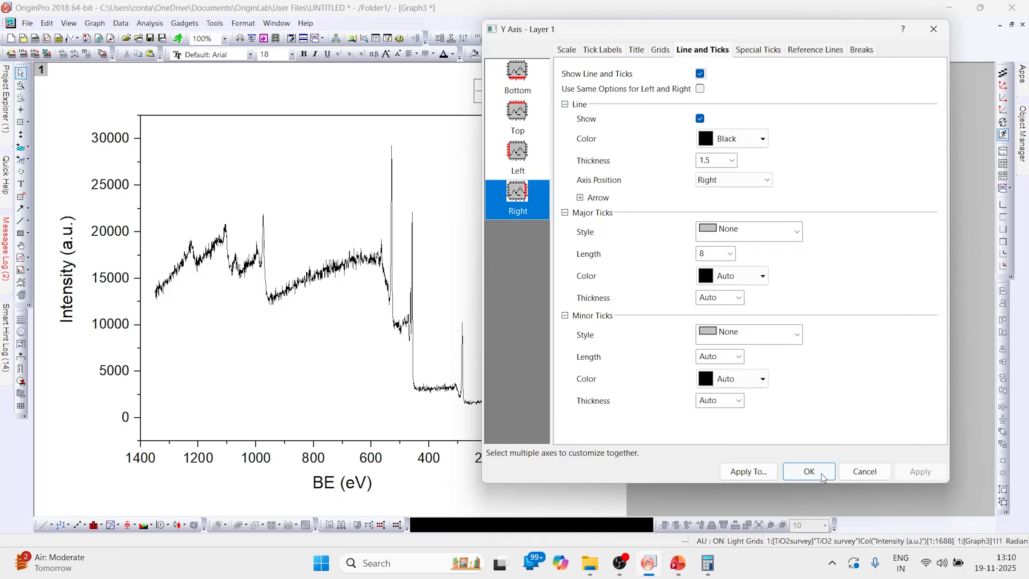
click(809, 471)
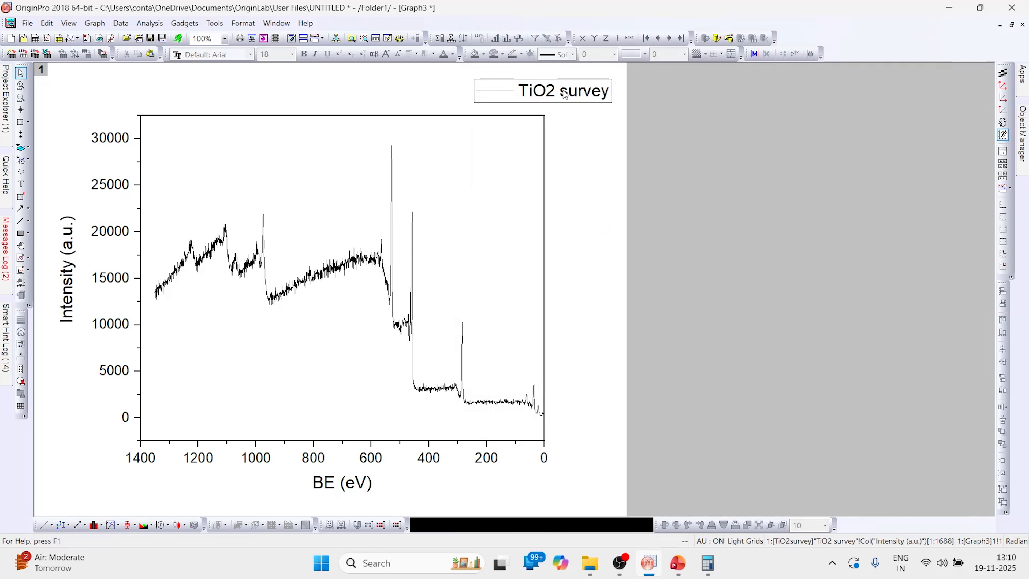
Step: Move the TiO2 survey legend to the top-left and delete the intensity tick labels
drag(351, 130, 234, 136)
click(106, 187)
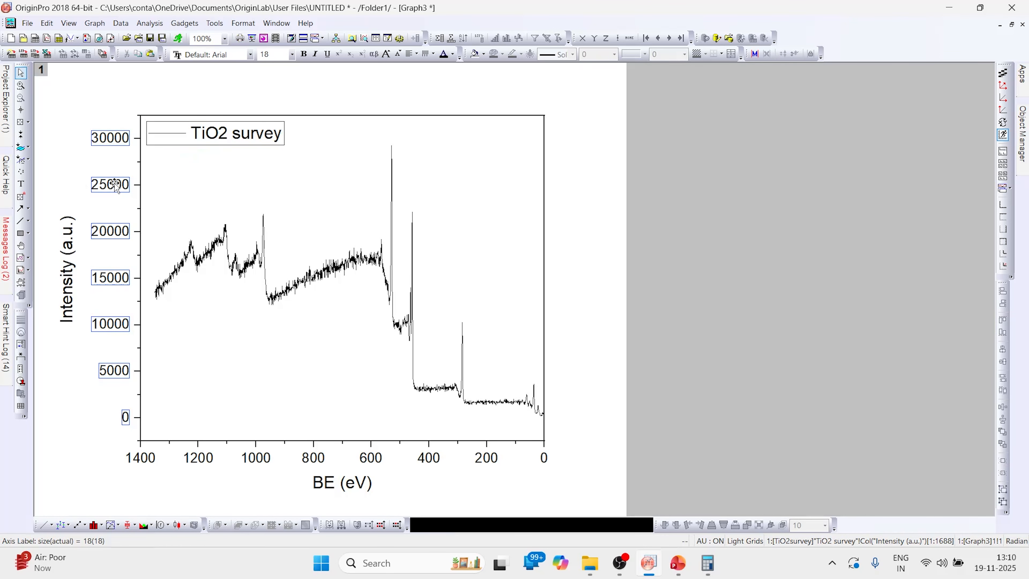
key(Delete)
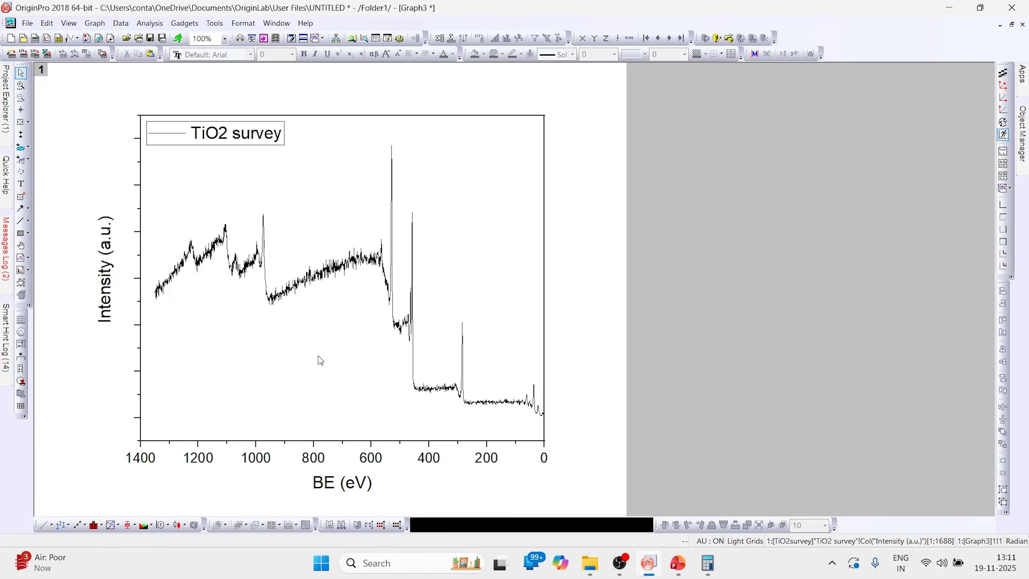
Step: Set the spectrum line width to 3
click(178, 271)
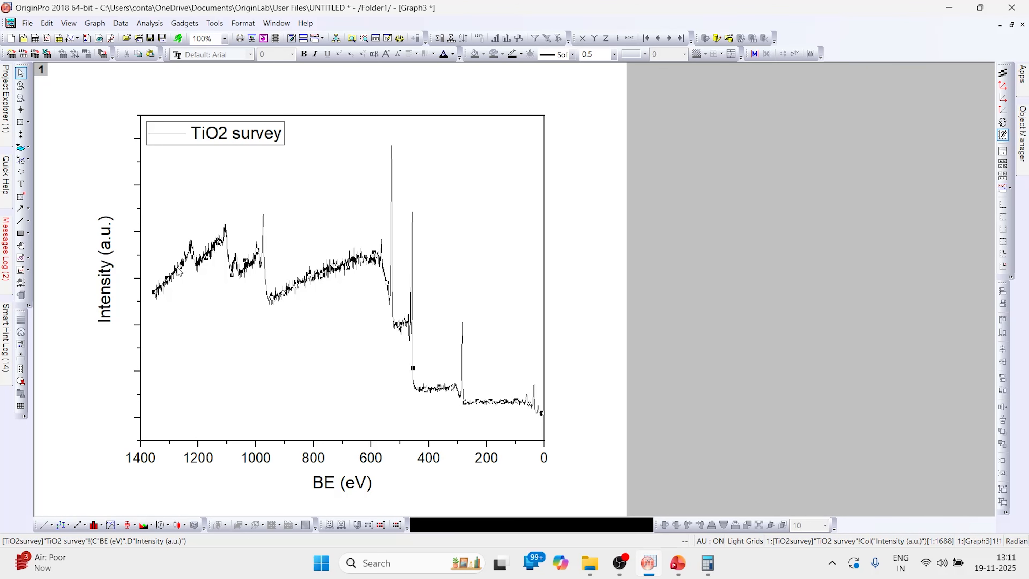
click(614, 55)
click(591, 120)
click(170, 212)
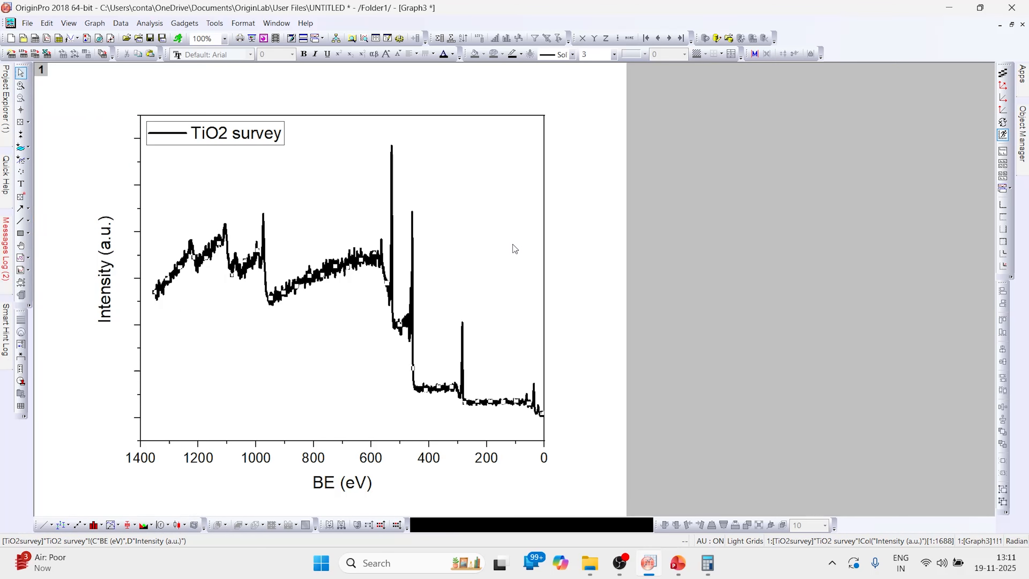
Step: Add an 'O 1s' label in size 16 above the tallest peak
click(24, 185)
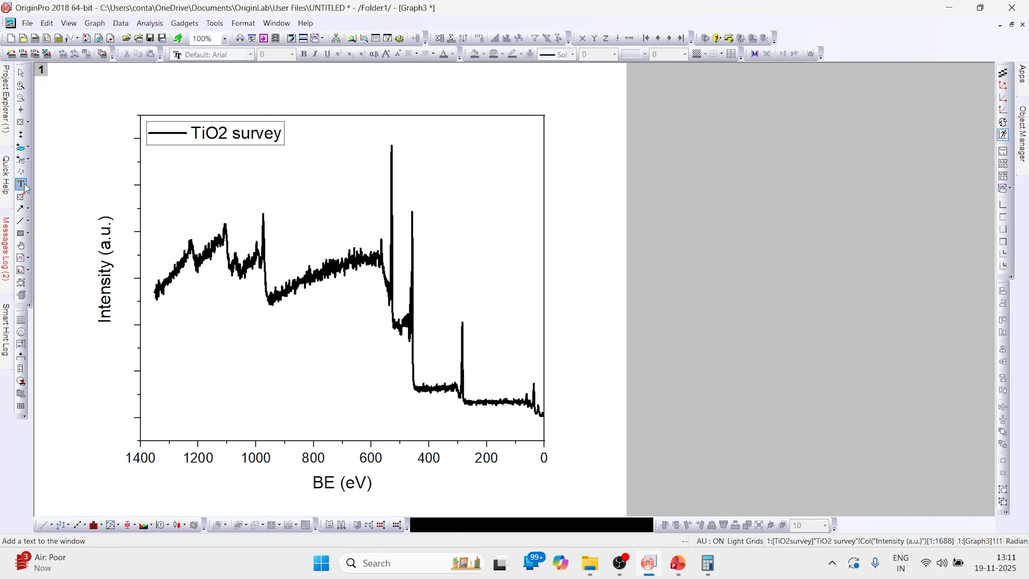
click(399, 129)
text(O 1s)
click(413, 153)
drag(415, 132, 397, 131)
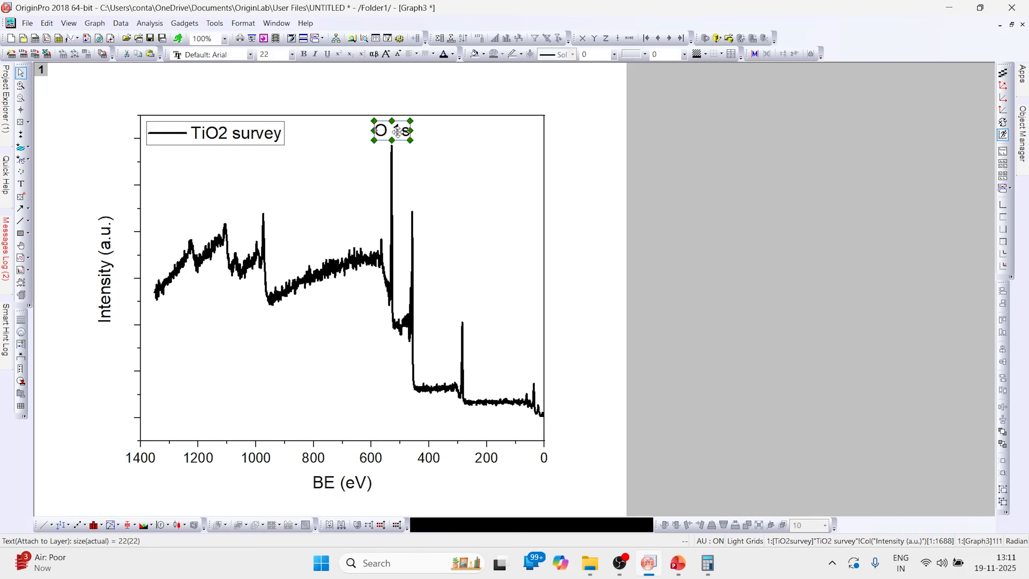
double_click(274, 55)
text(16)
key(Return)
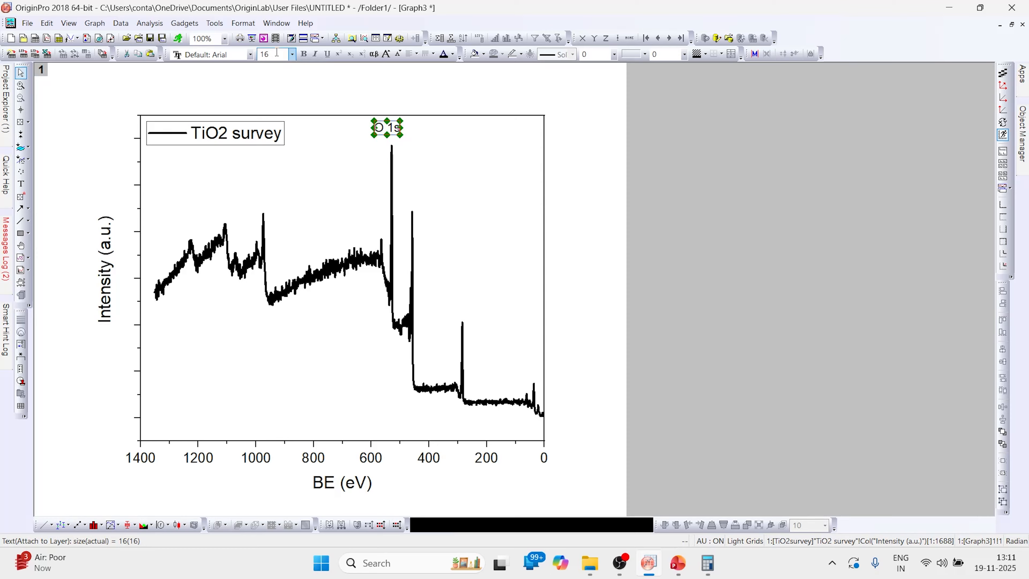
drag(387, 128, 391, 135)
Step: Add a size 16 'Ti 2p' label beside its peak
click(21, 184)
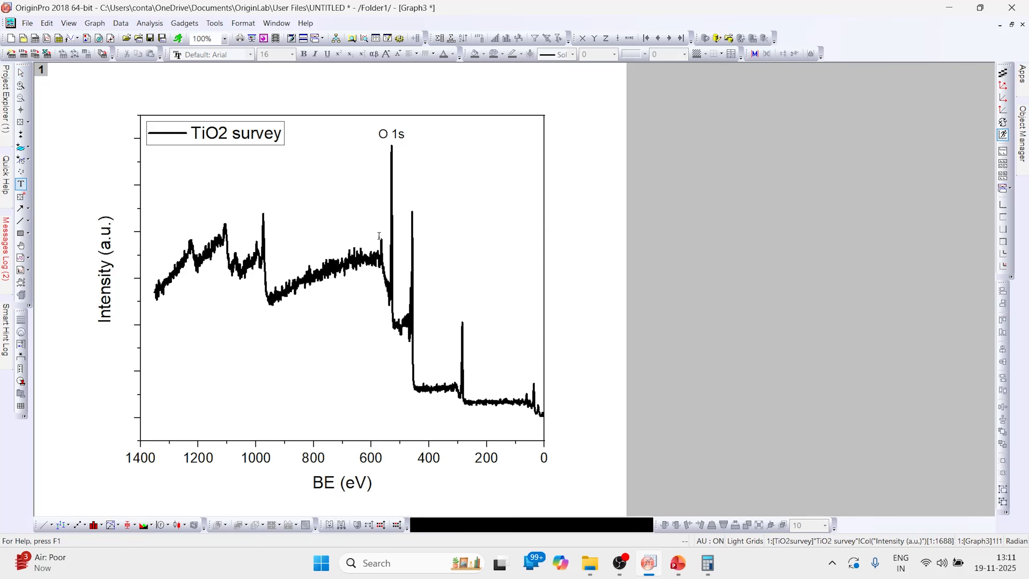
click(370, 222)
text(T)
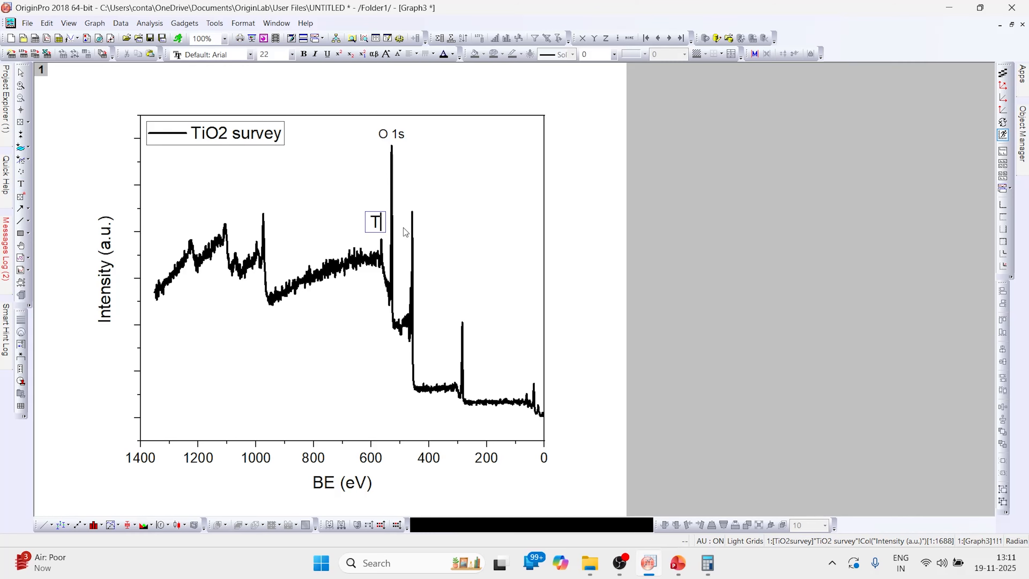
text(i 2p)
drag(377, 221, 356, 220)
click(270, 55)
text(16)
key(Return)
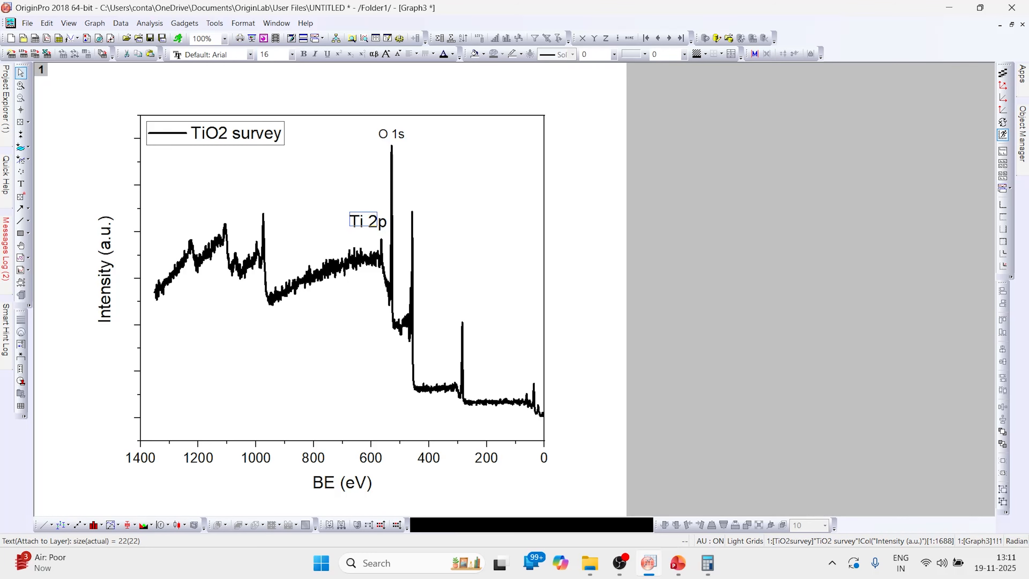
drag(364, 219, 372, 224)
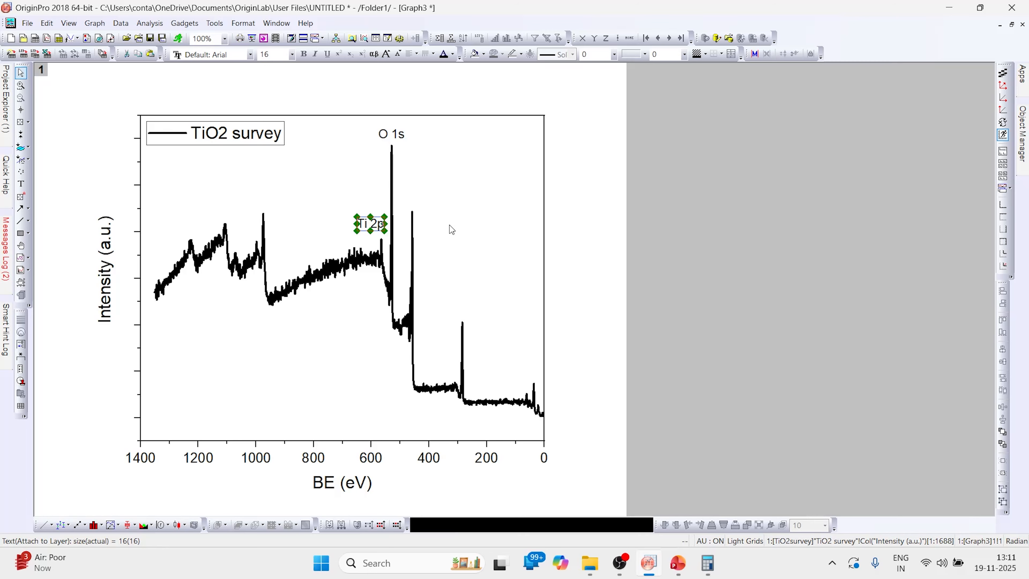
click(479, 228)
Step: Duplicate the Ti 2p label, change it to 'C 1s', and place it above the C 1s peak
key(ctrl+v)
drag(490, 231, 467, 307)
double_click(465, 308)
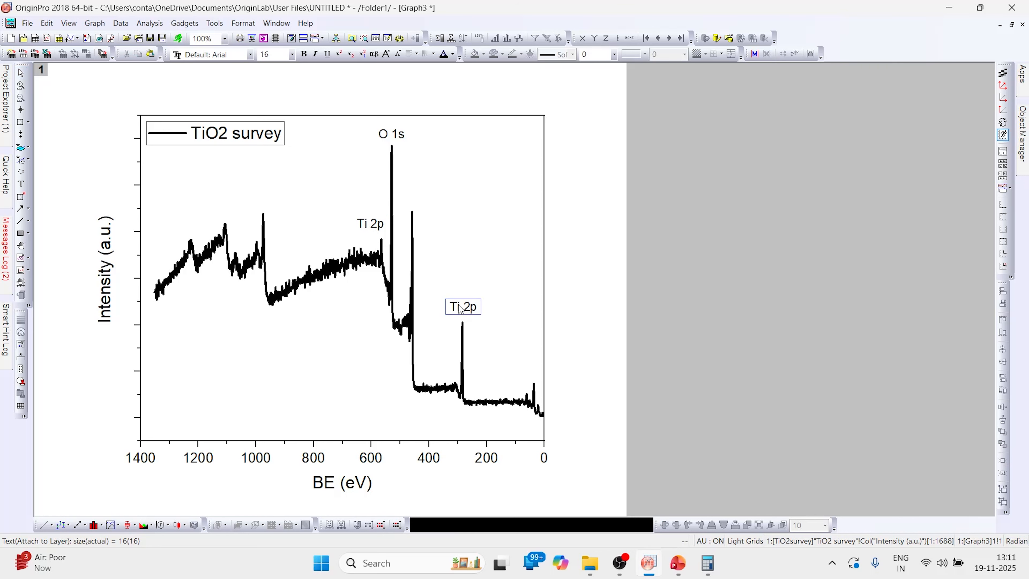
key(Delete)
key(Delete)
text(C)
key(Delete)
key(Delete)
key(Delete)
text(1s)
click(469, 312)
drag(469, 311, 468, 316)
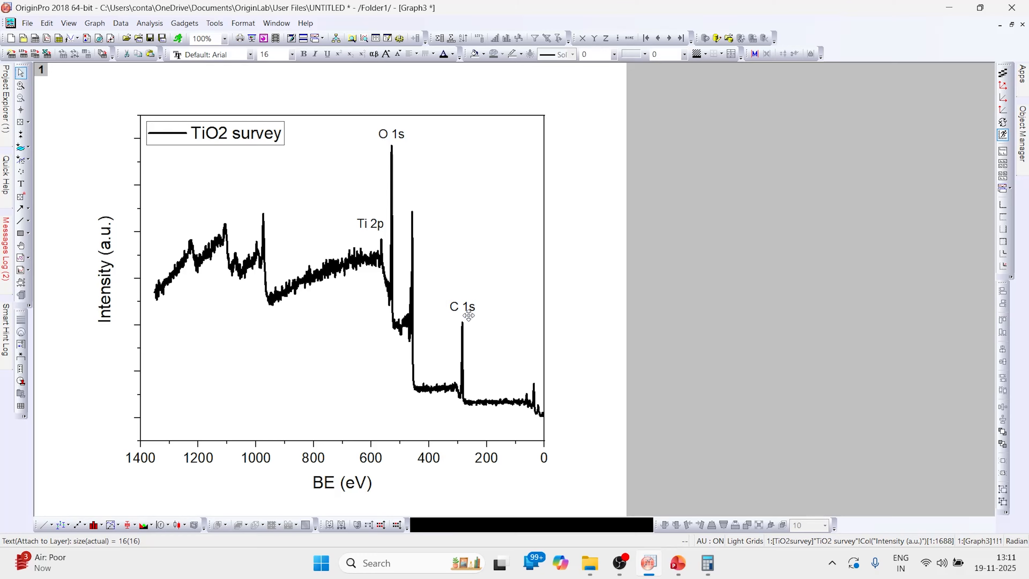
click(501, 320)
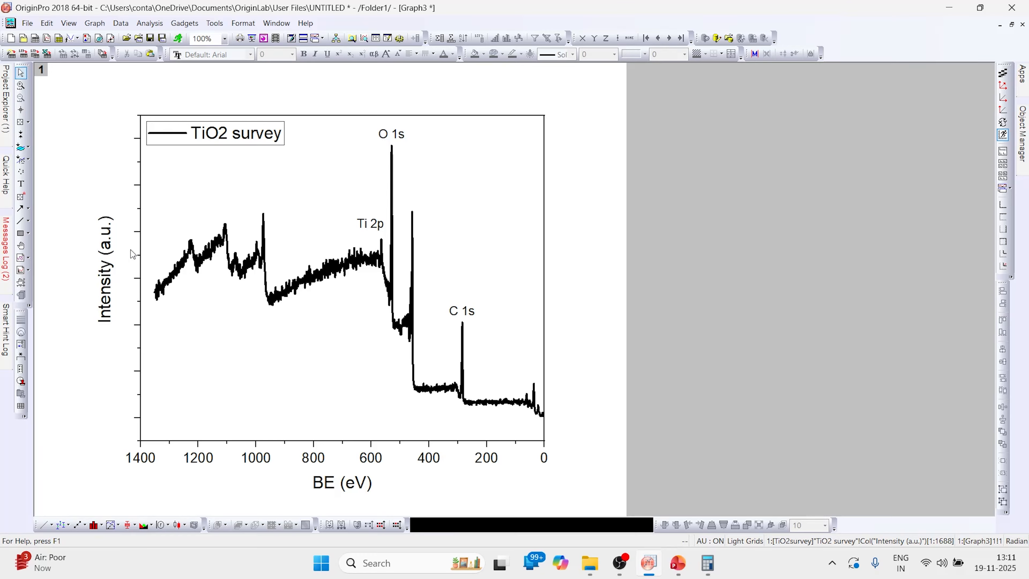
Step: In the Export Graphs dialog, choose PNG format and name the file 'TiO2 survey'
click(28, 24)
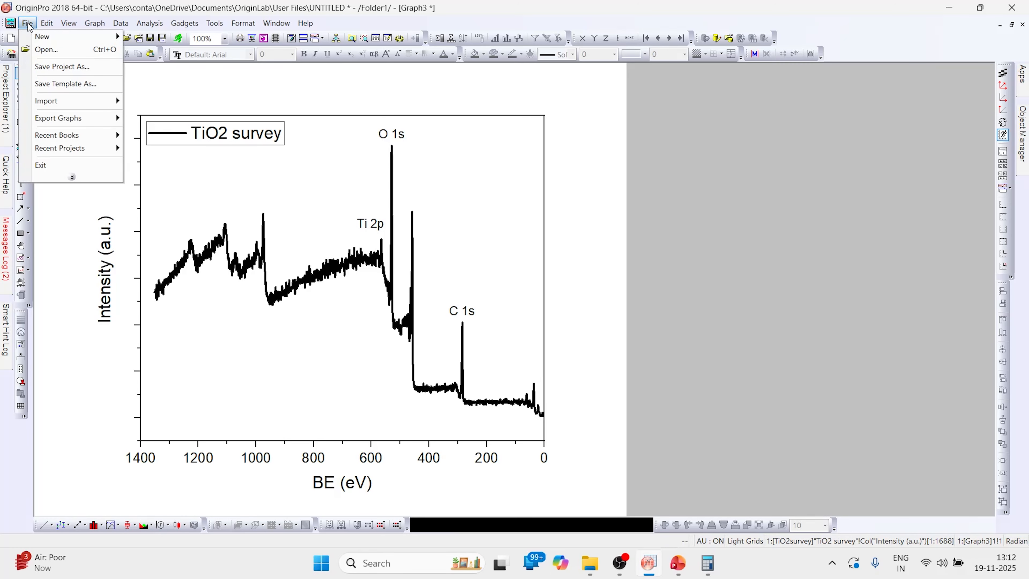
mouse_move(60, 119)
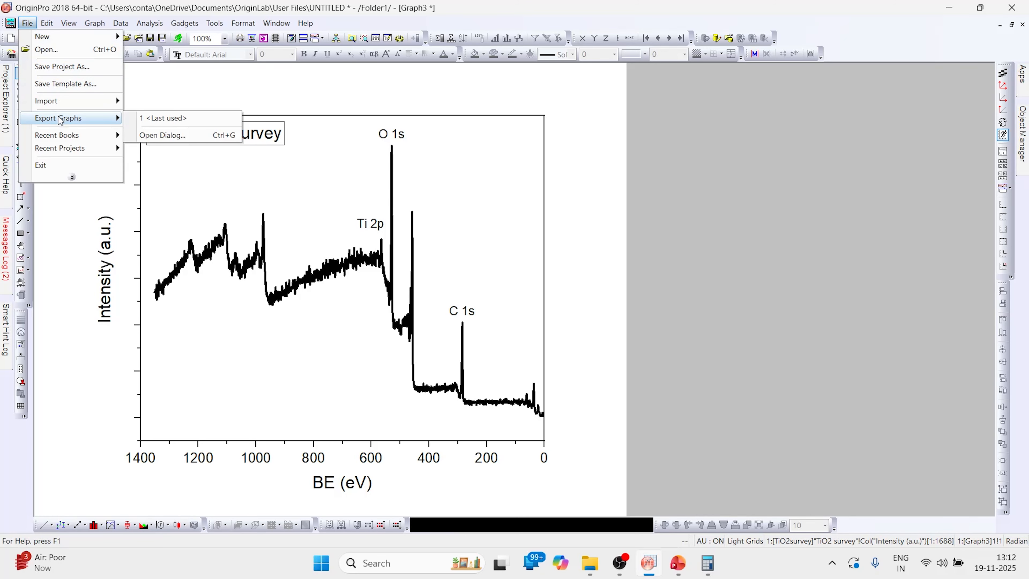
click(145, 136)
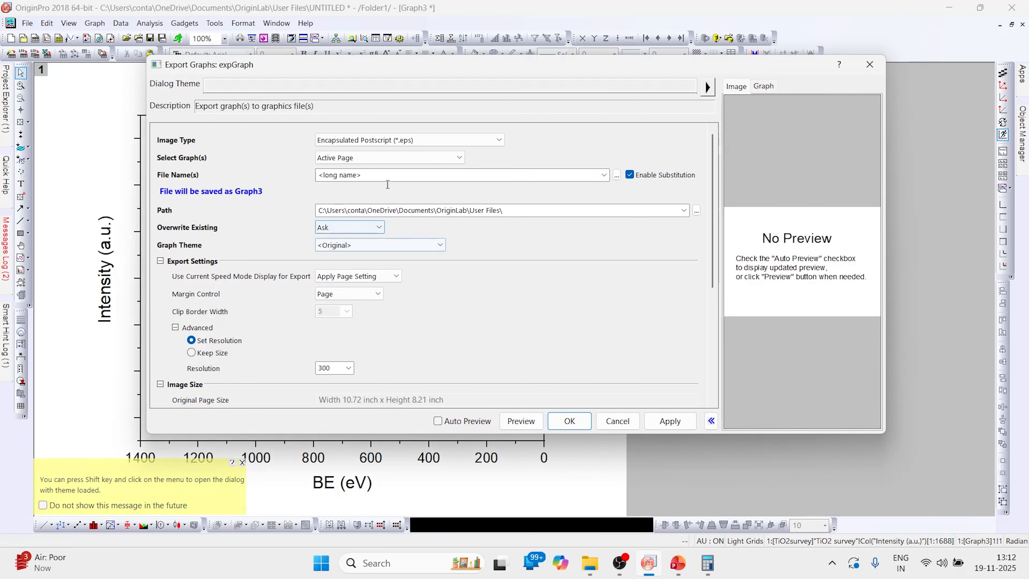
click(428, 141)
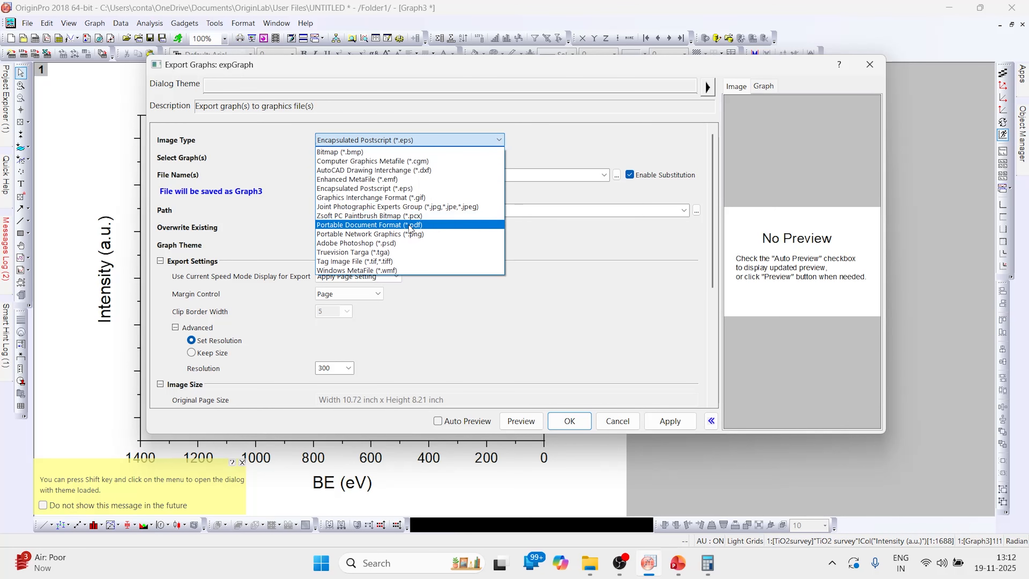
click(418, 239)
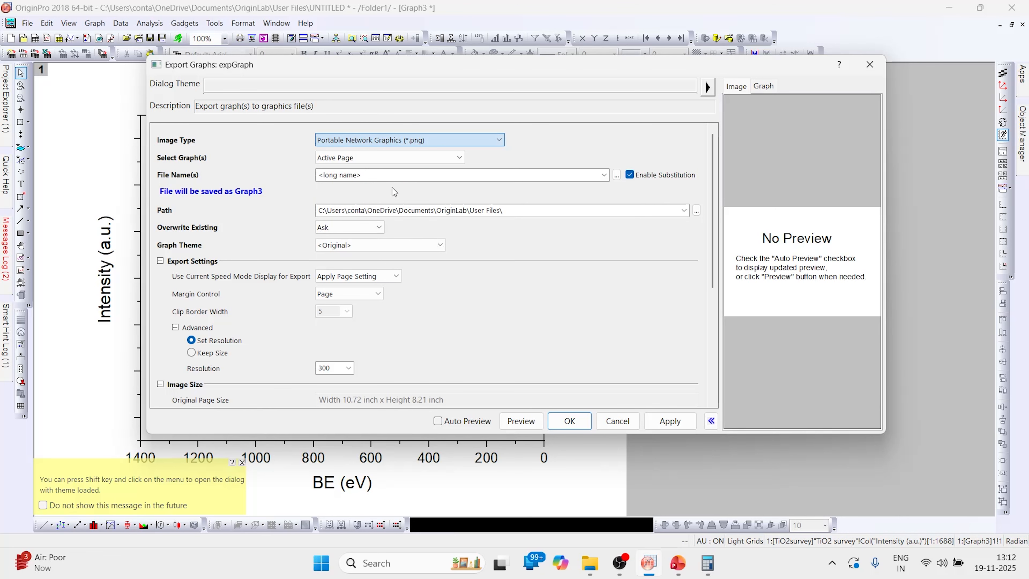
click(376, 179)
text(T)
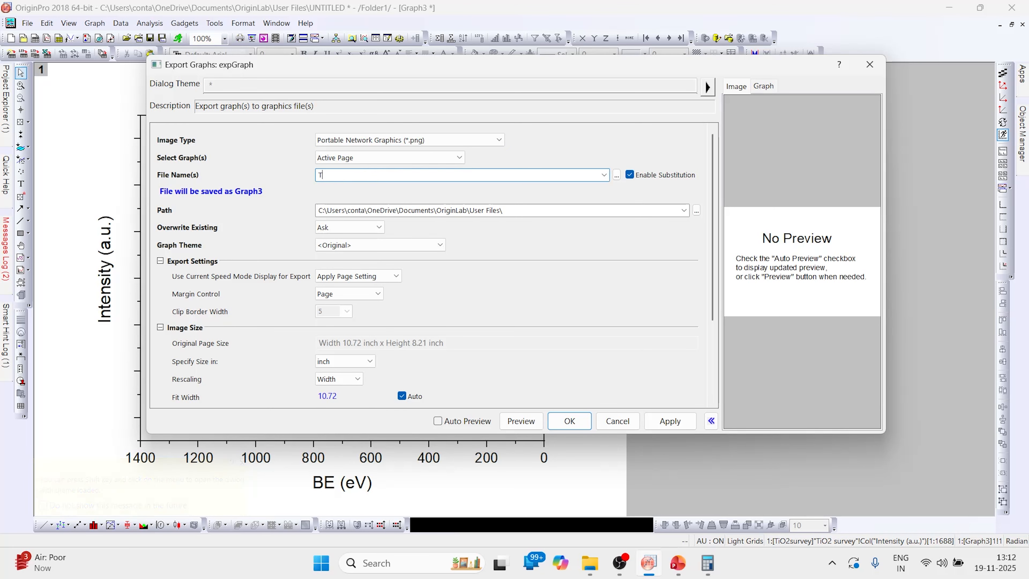
text(iO2 survey)
Step: Set the export path to the TiO2 XPS folder and export the graph
click(684, 210)
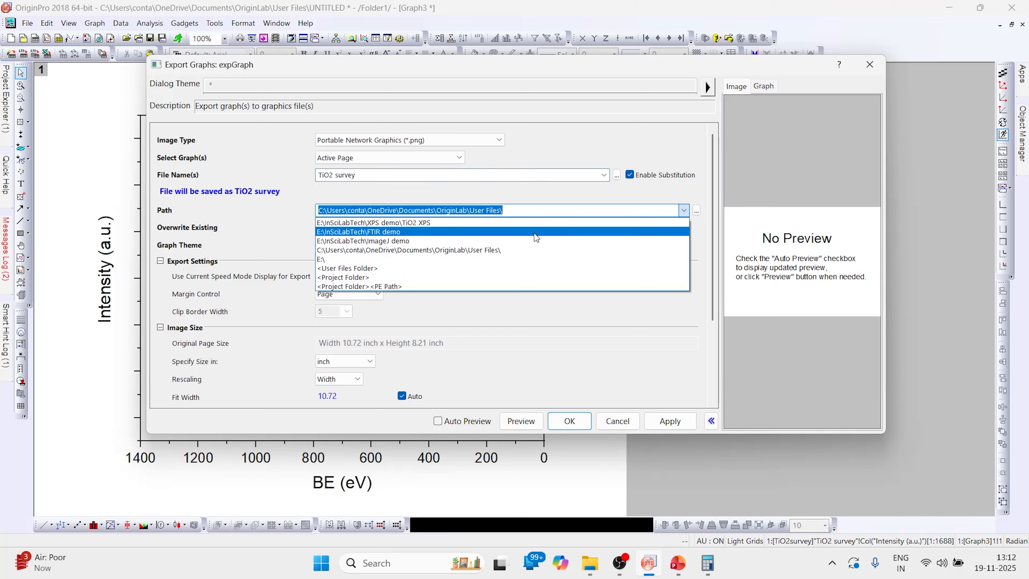
click(433, 224)
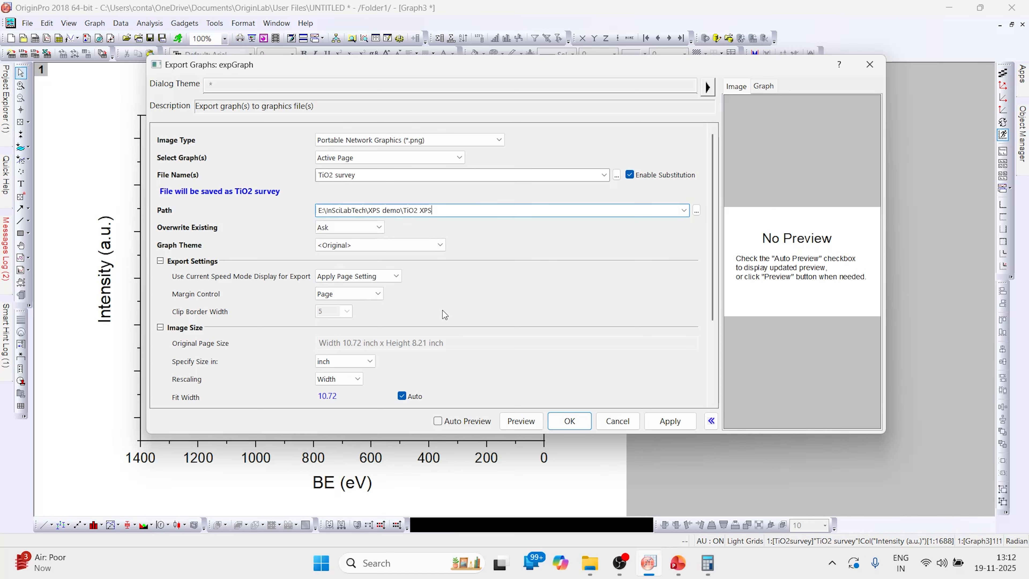
scroll(442, 311, down, 5)
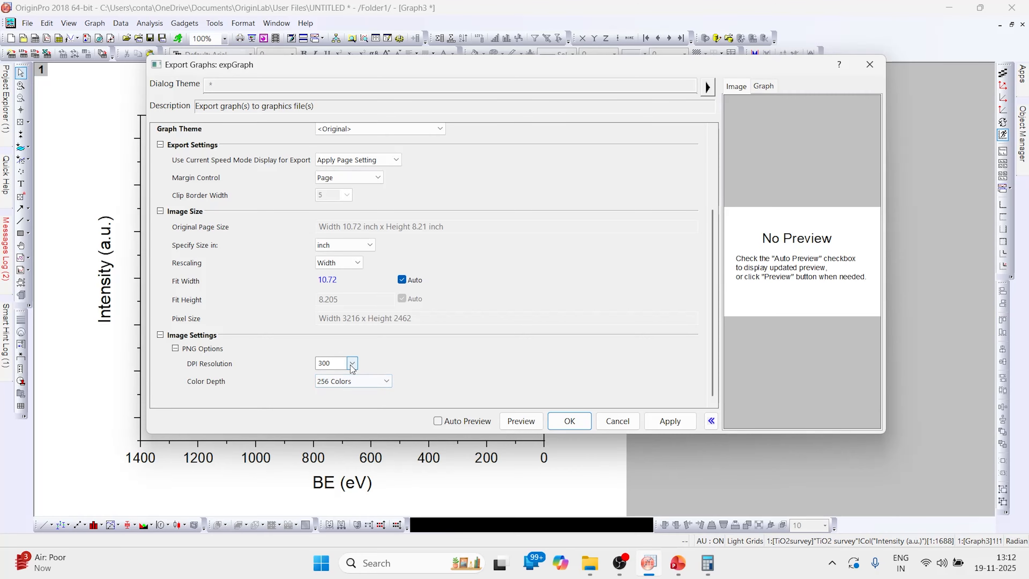
click(570, 421)
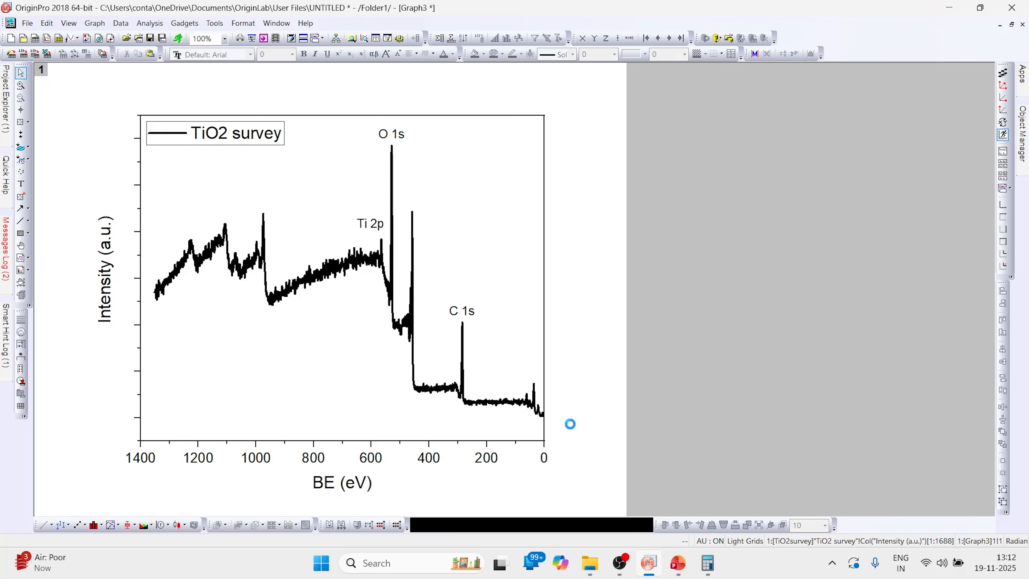
Step: Open TiO2 survey.png from the TiO2 XPS folder to check the exported plot
mouse_move(590, 563)
click(501, 508)
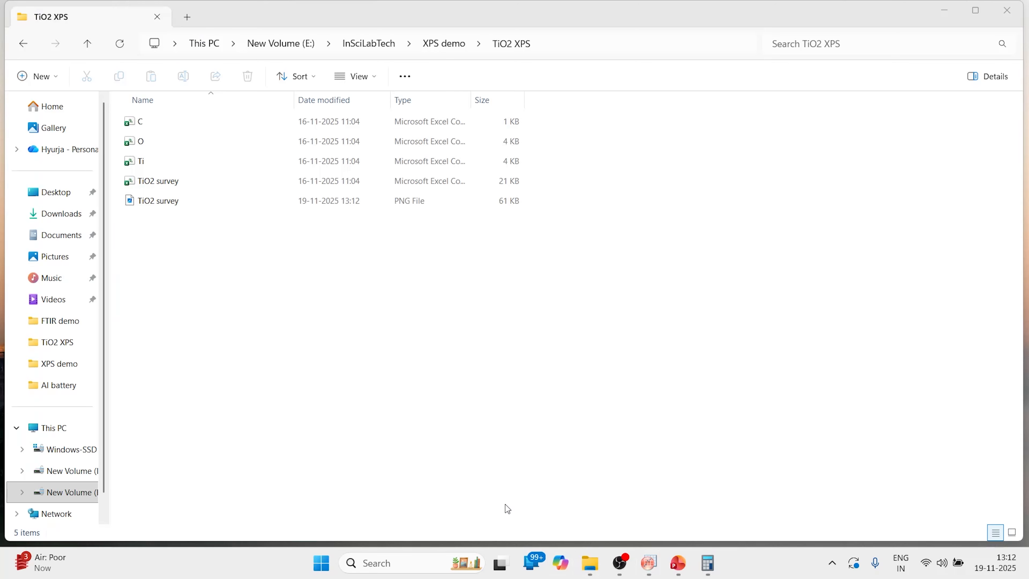
click(163, 204)
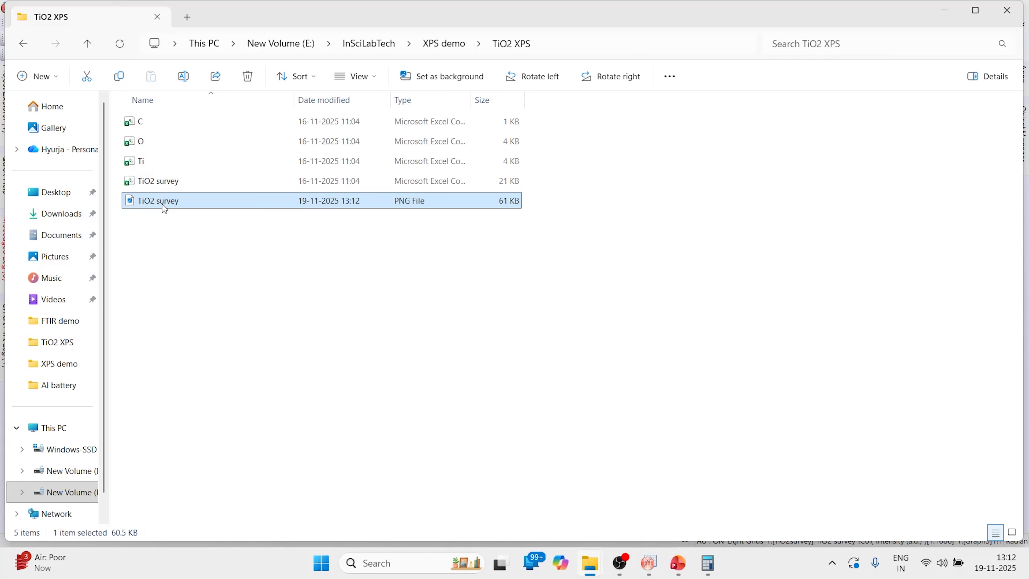
double_click(162, 204)
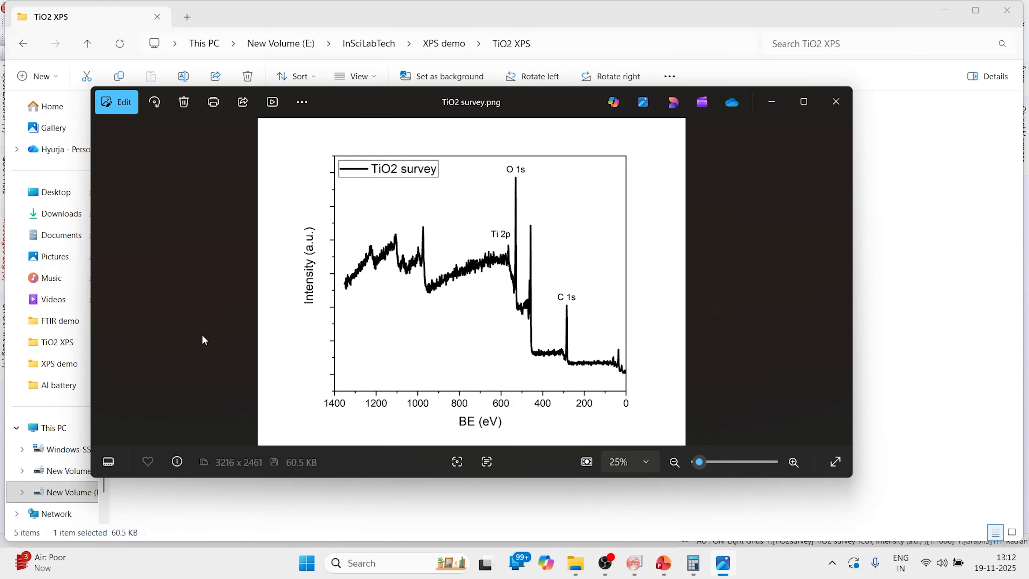
scroll(202, 336, up, 1)
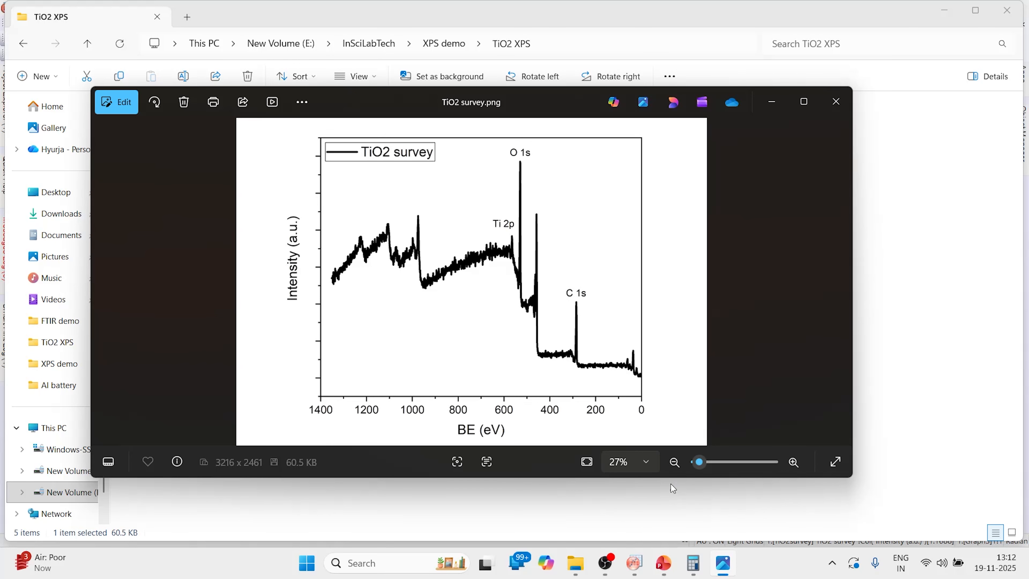
Step: Present the XPS demo deck's closing slide as a slideshow
click(664, 563)
click(91, 397)
click(87, 78)
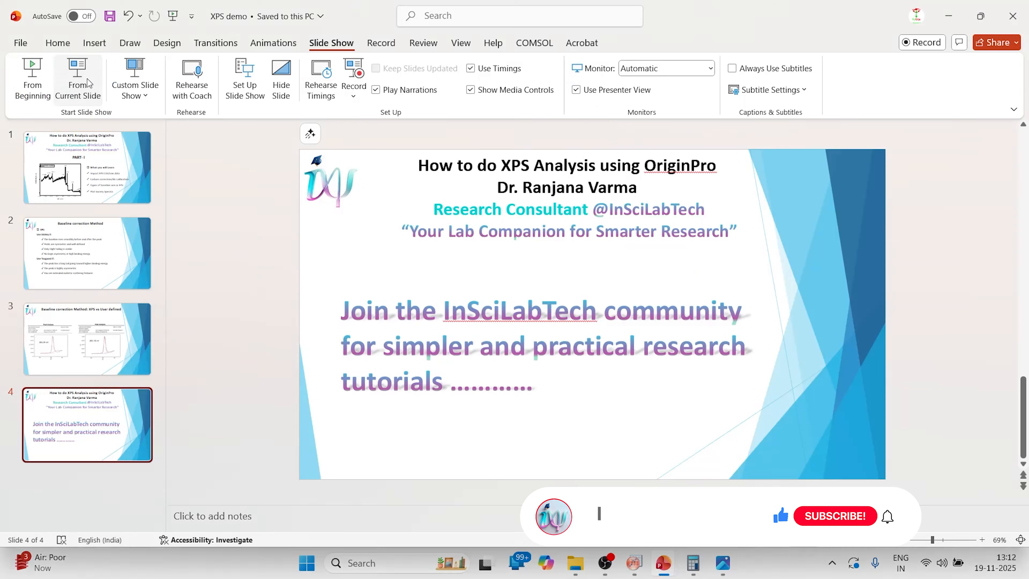